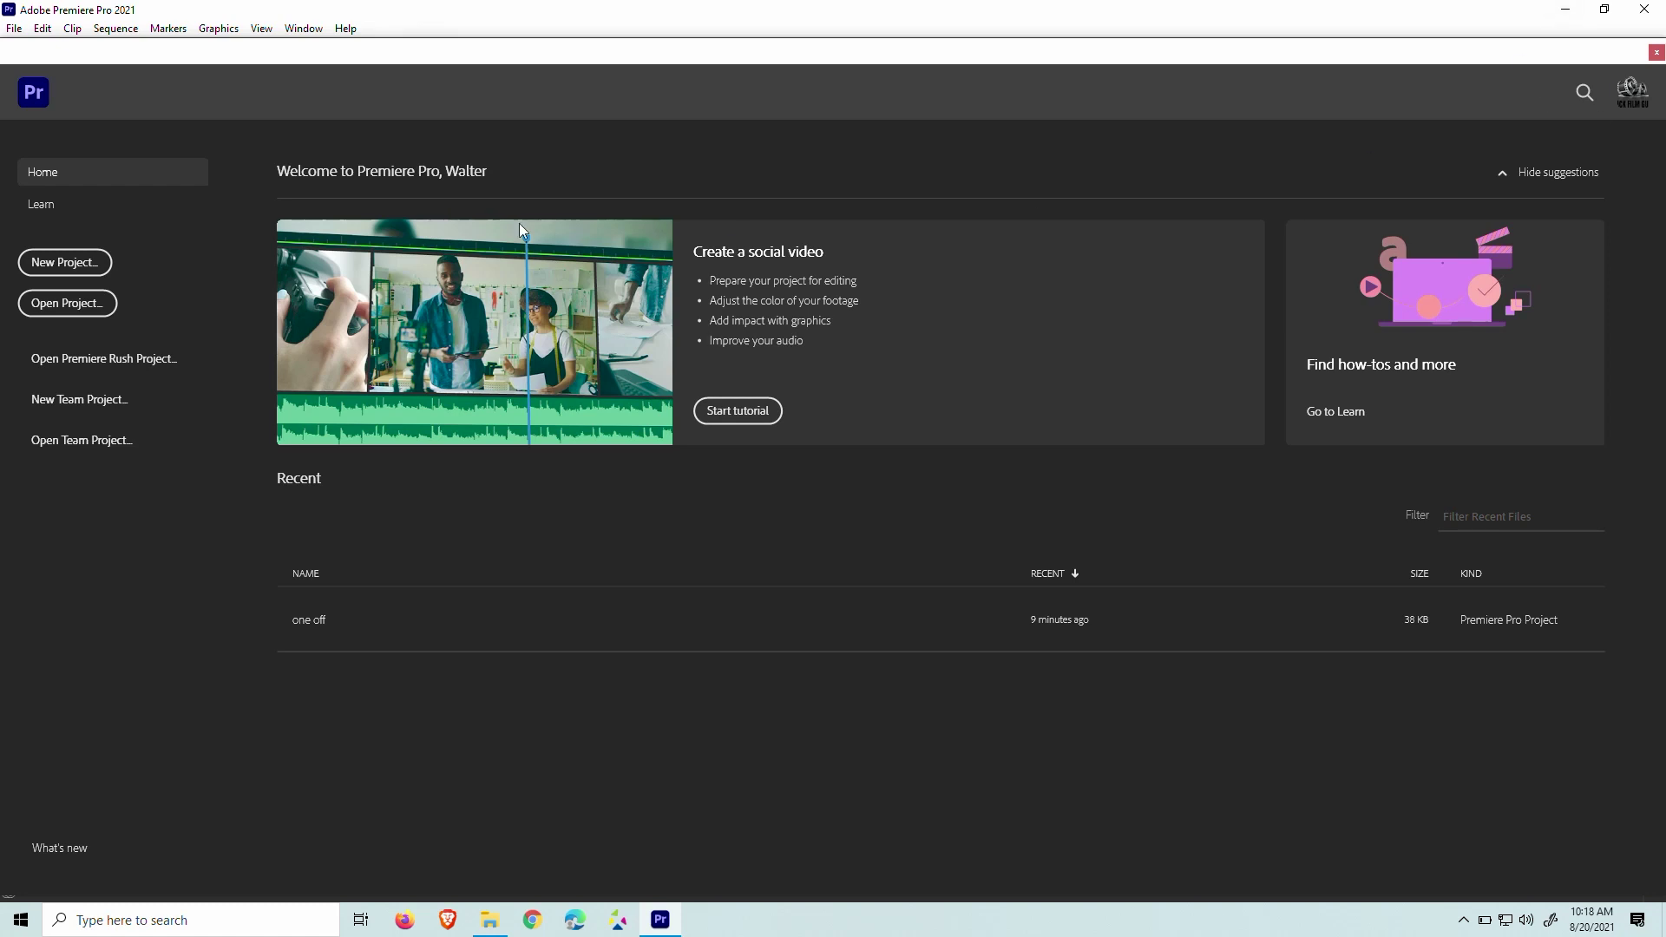
Cancel the first New Project attempt, restart it, and begin naming the project 'test'.
left_click(82, 263)
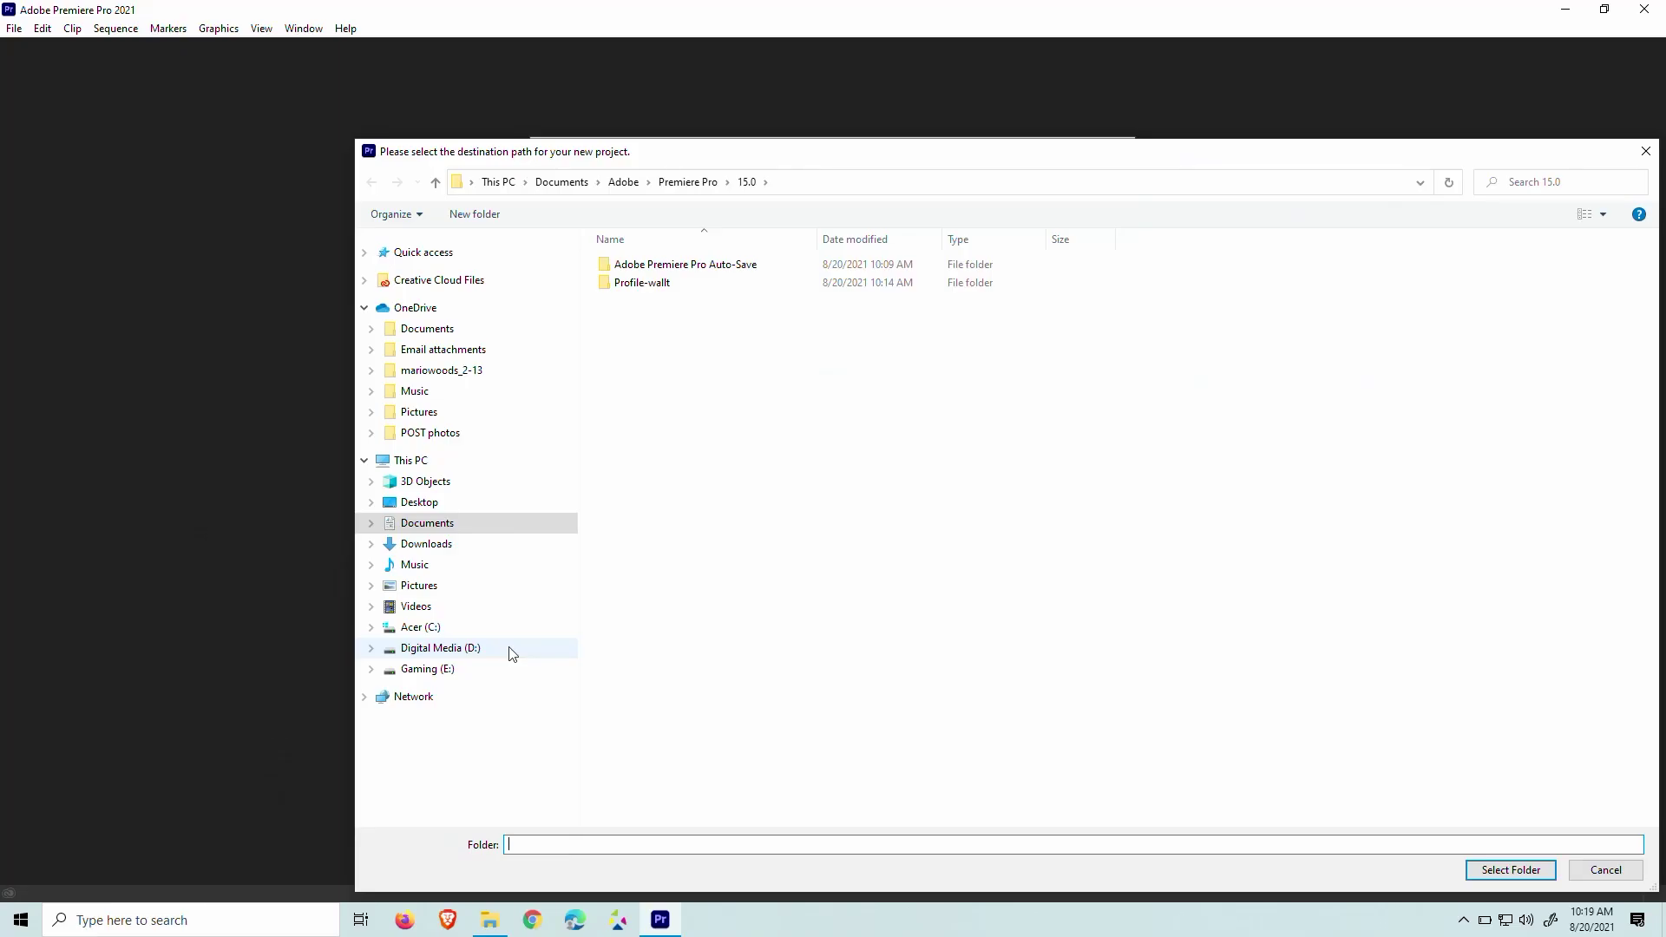
left_click(1593, 871)
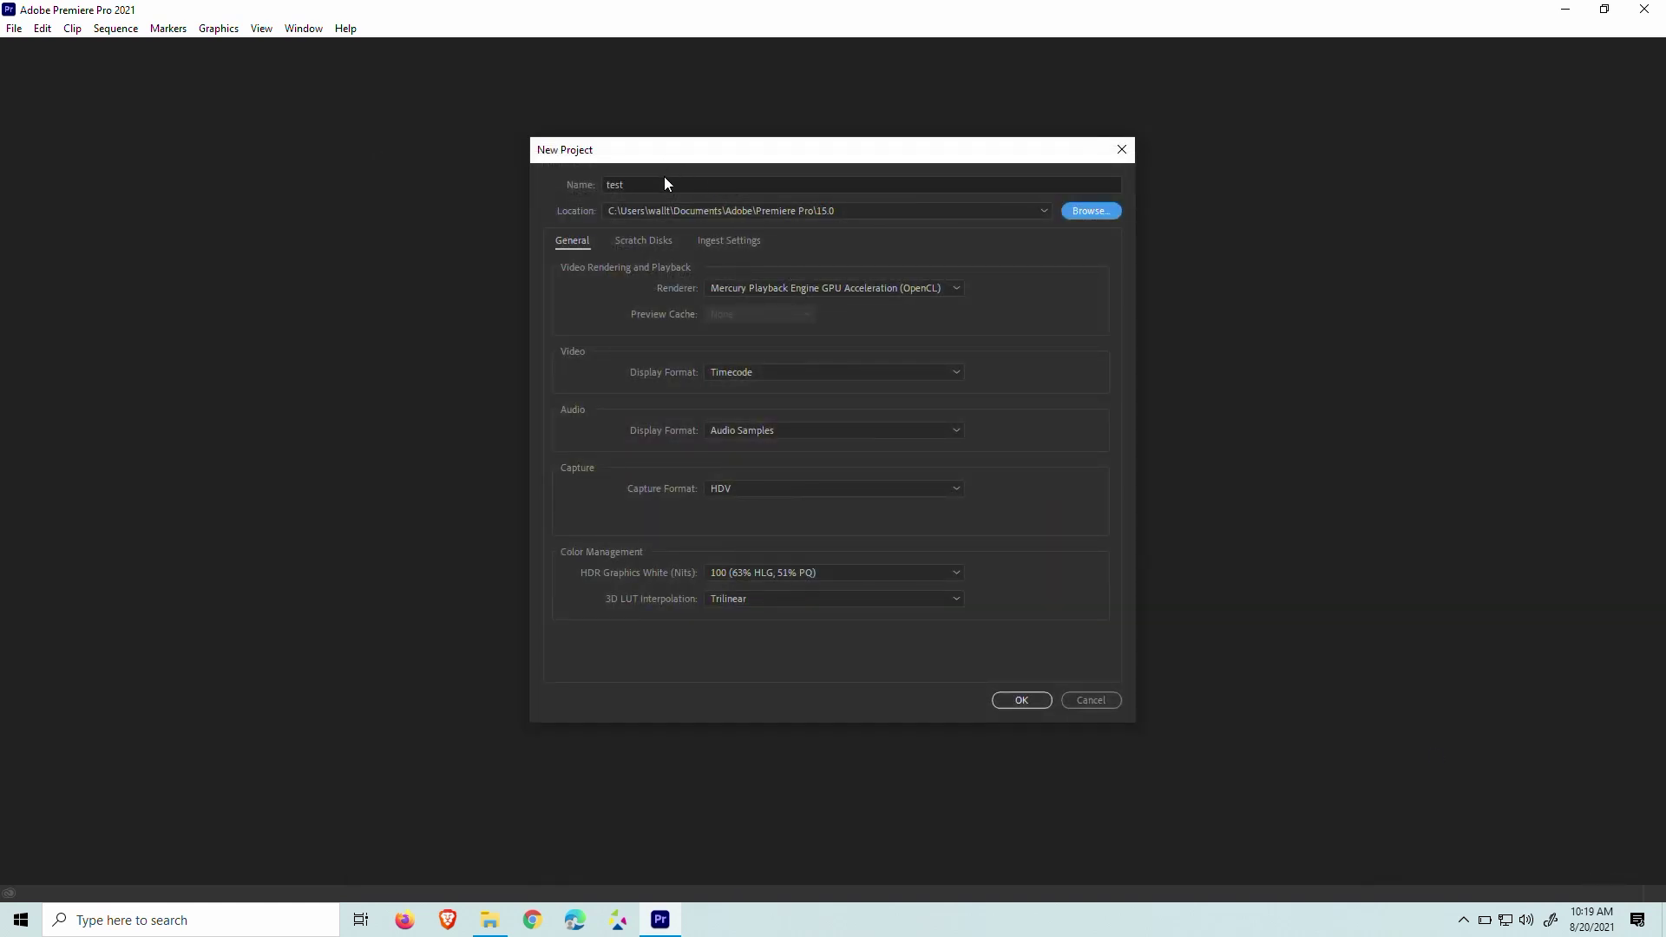
left_click(656, 180)
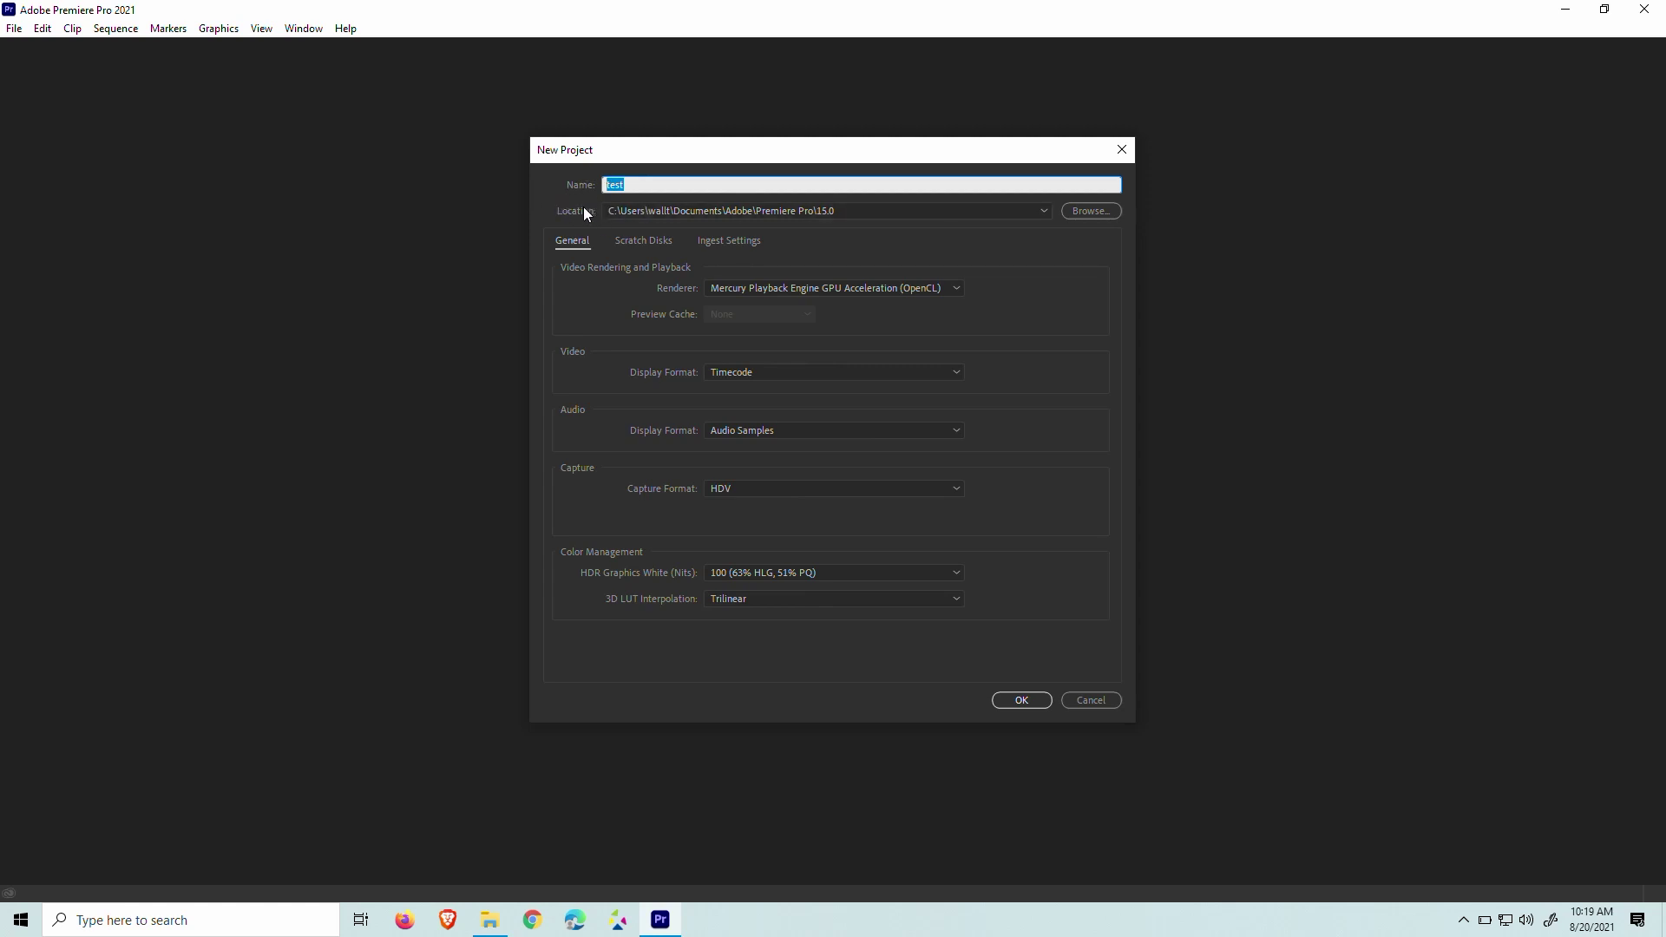
left_click(1086, 703)
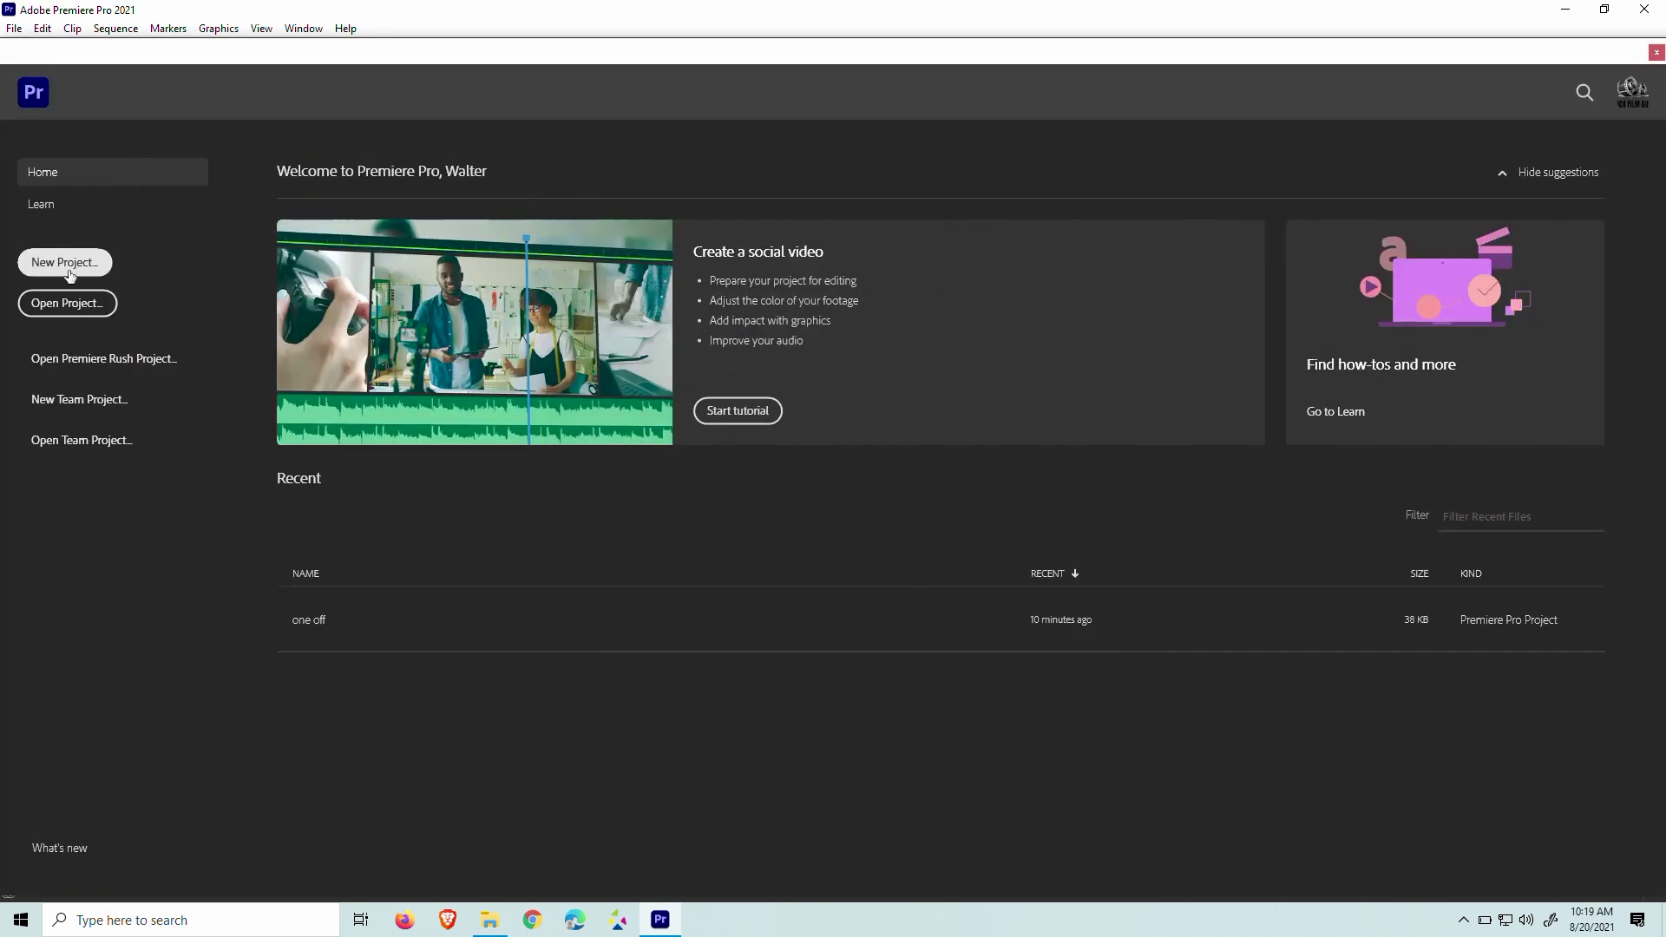
left_click(65, 262)
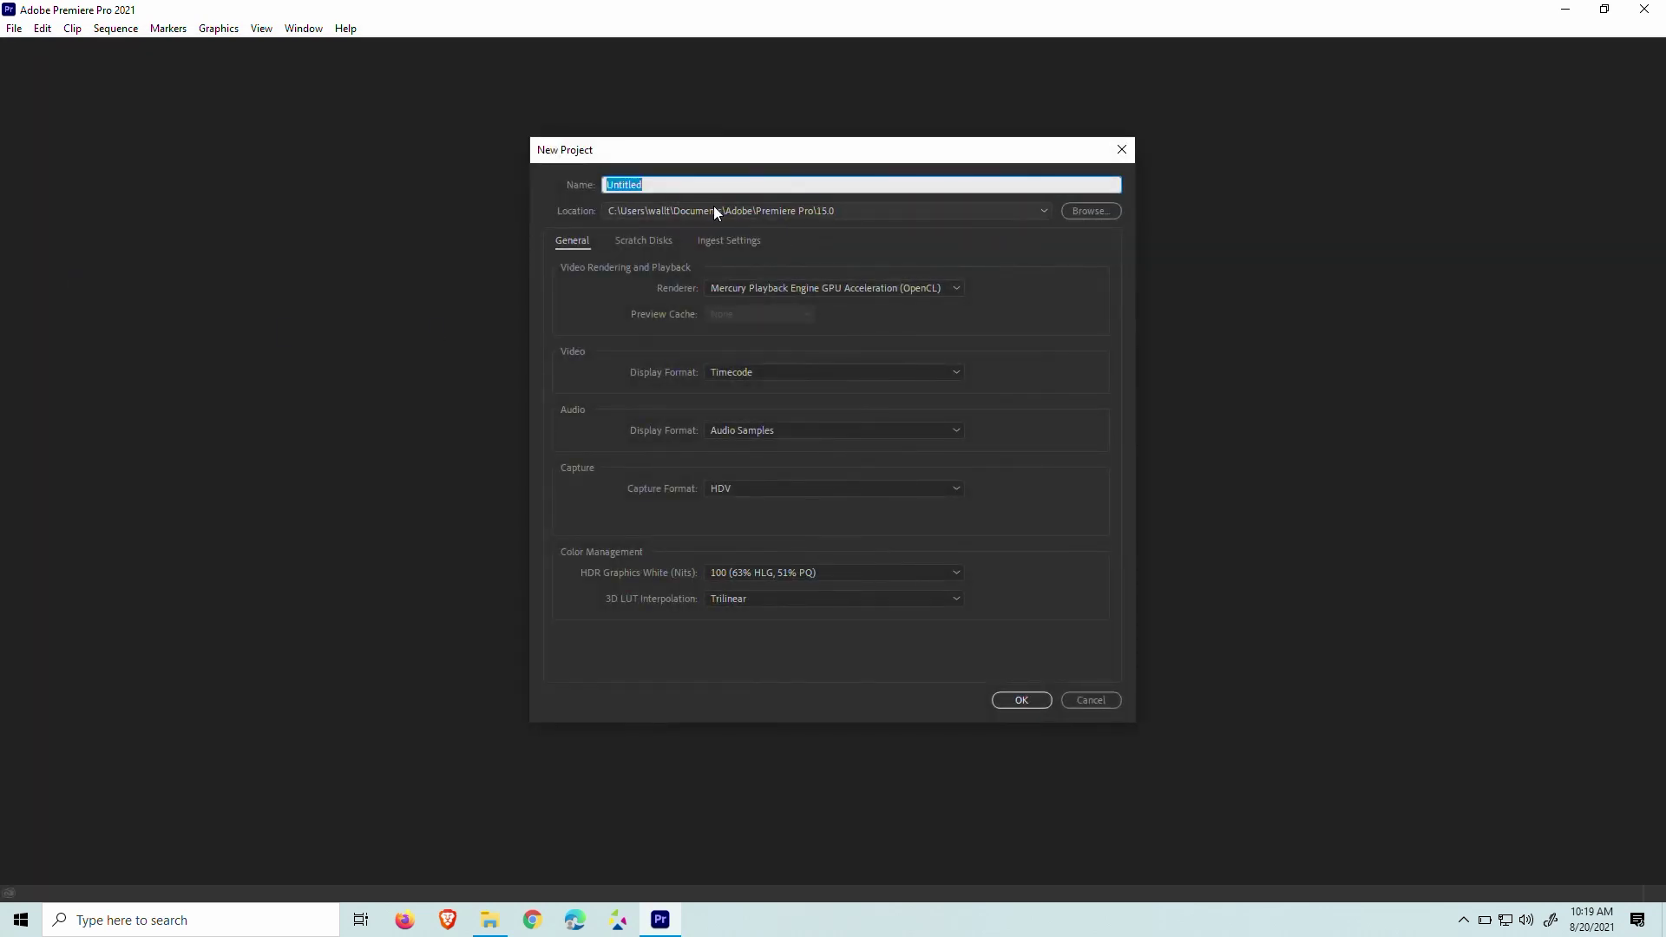
type("test")
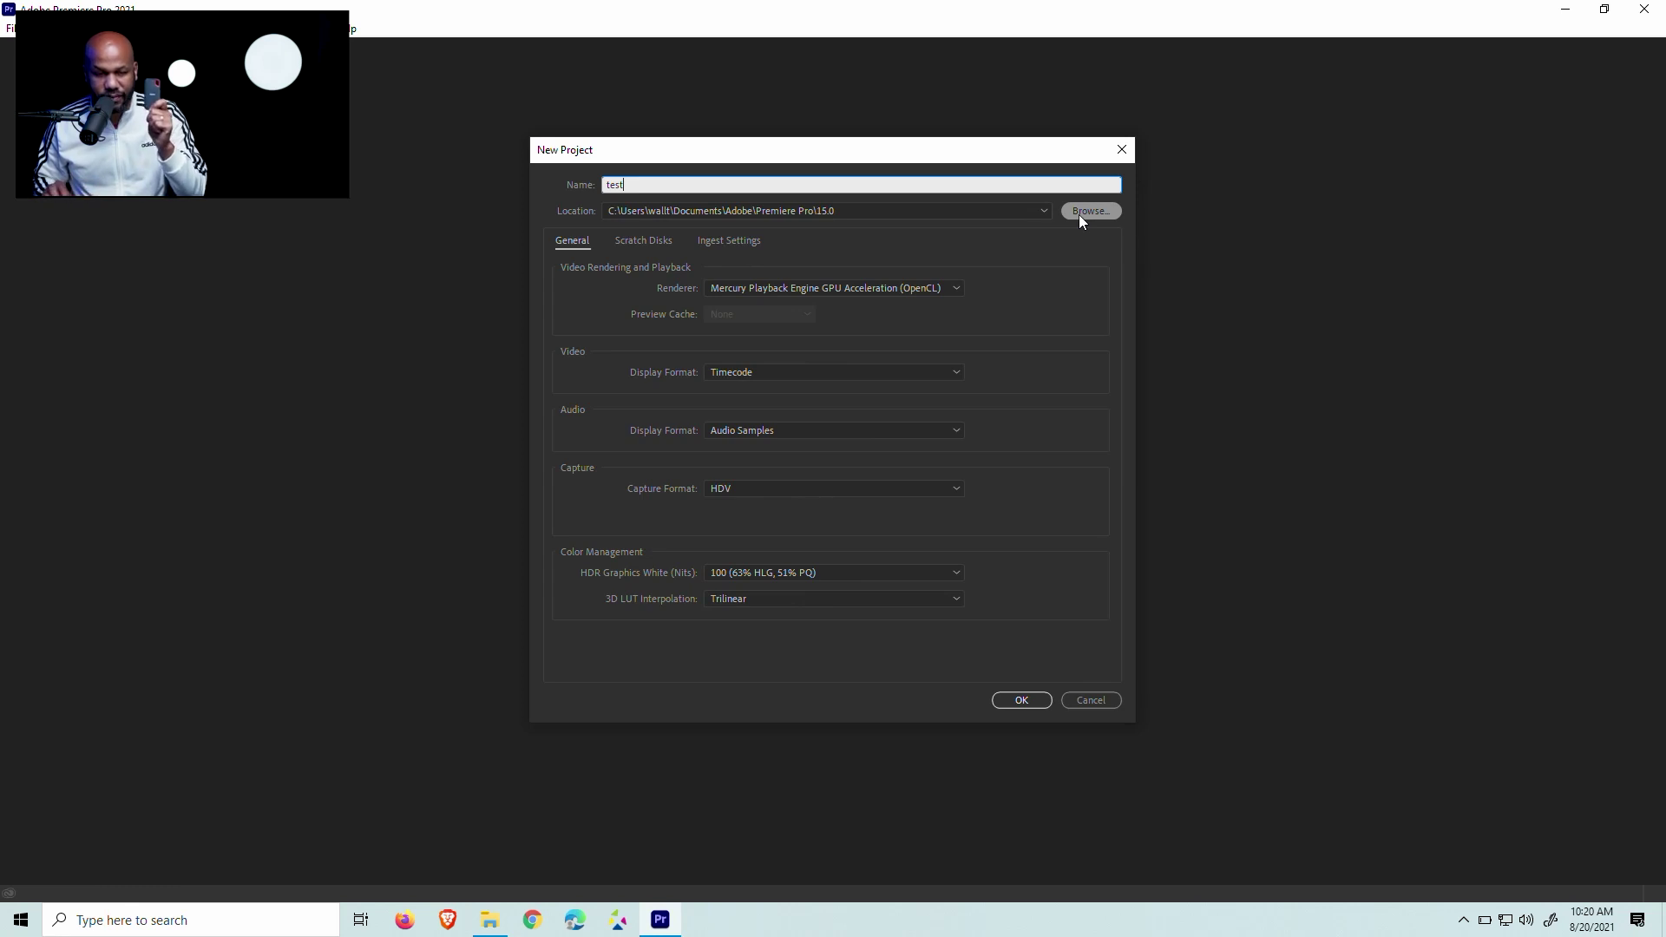
Set the project location to D:\Editing Folder Black Film Guild and create project 'test'.
left_click(1102, 208)
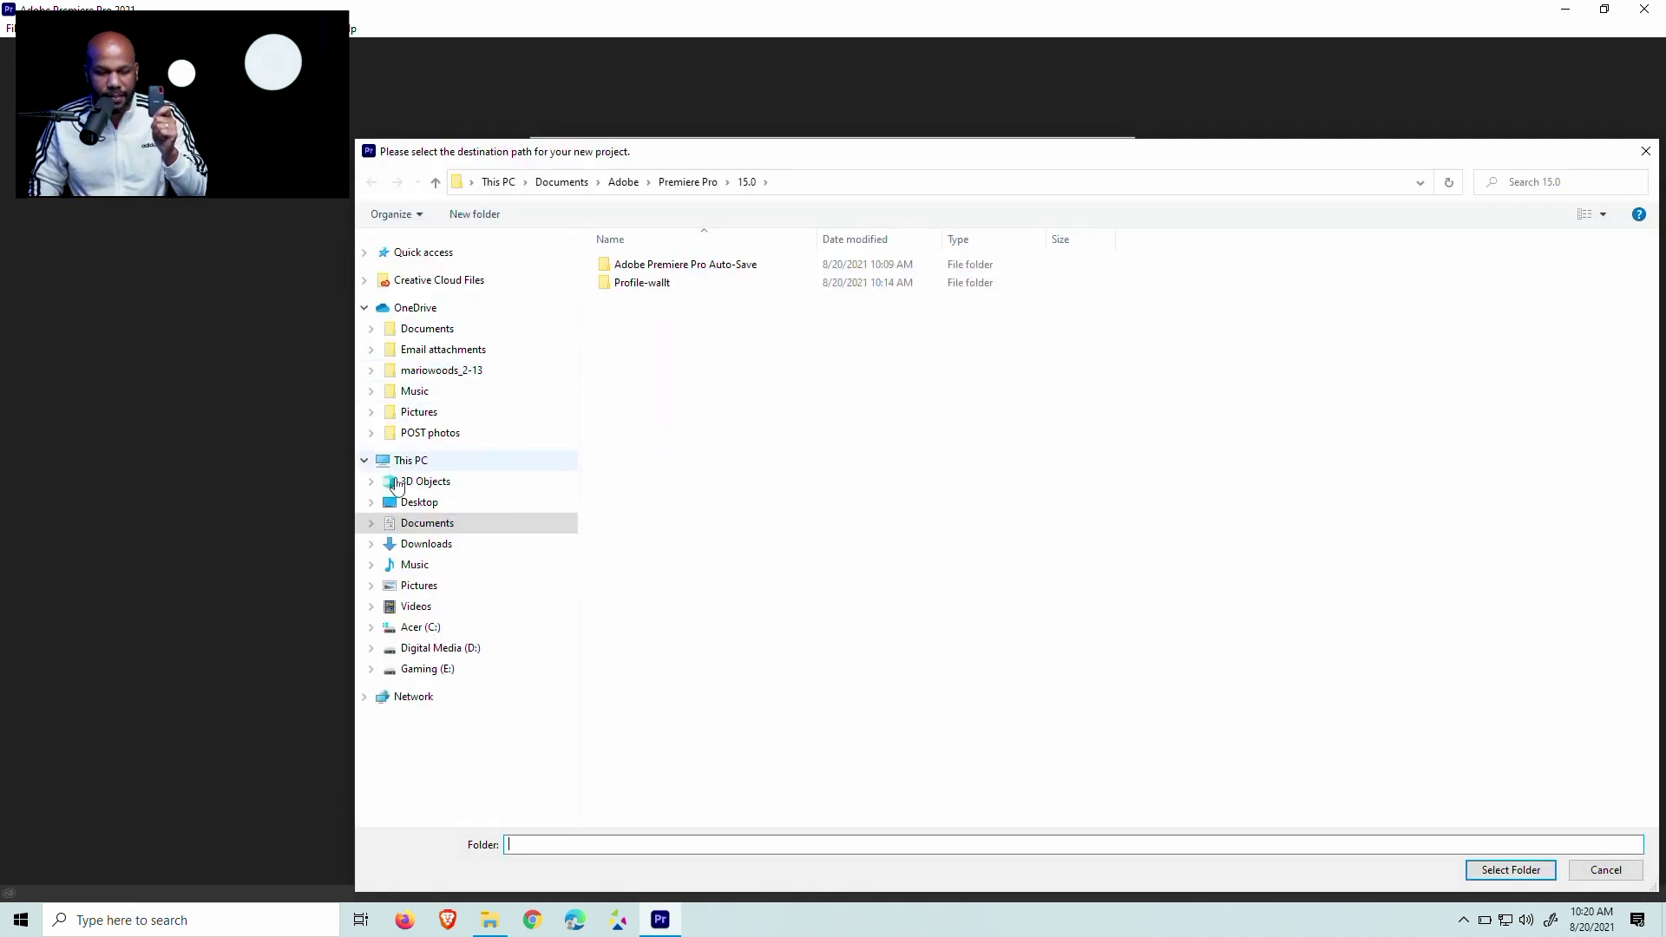
left_click(499, 652)
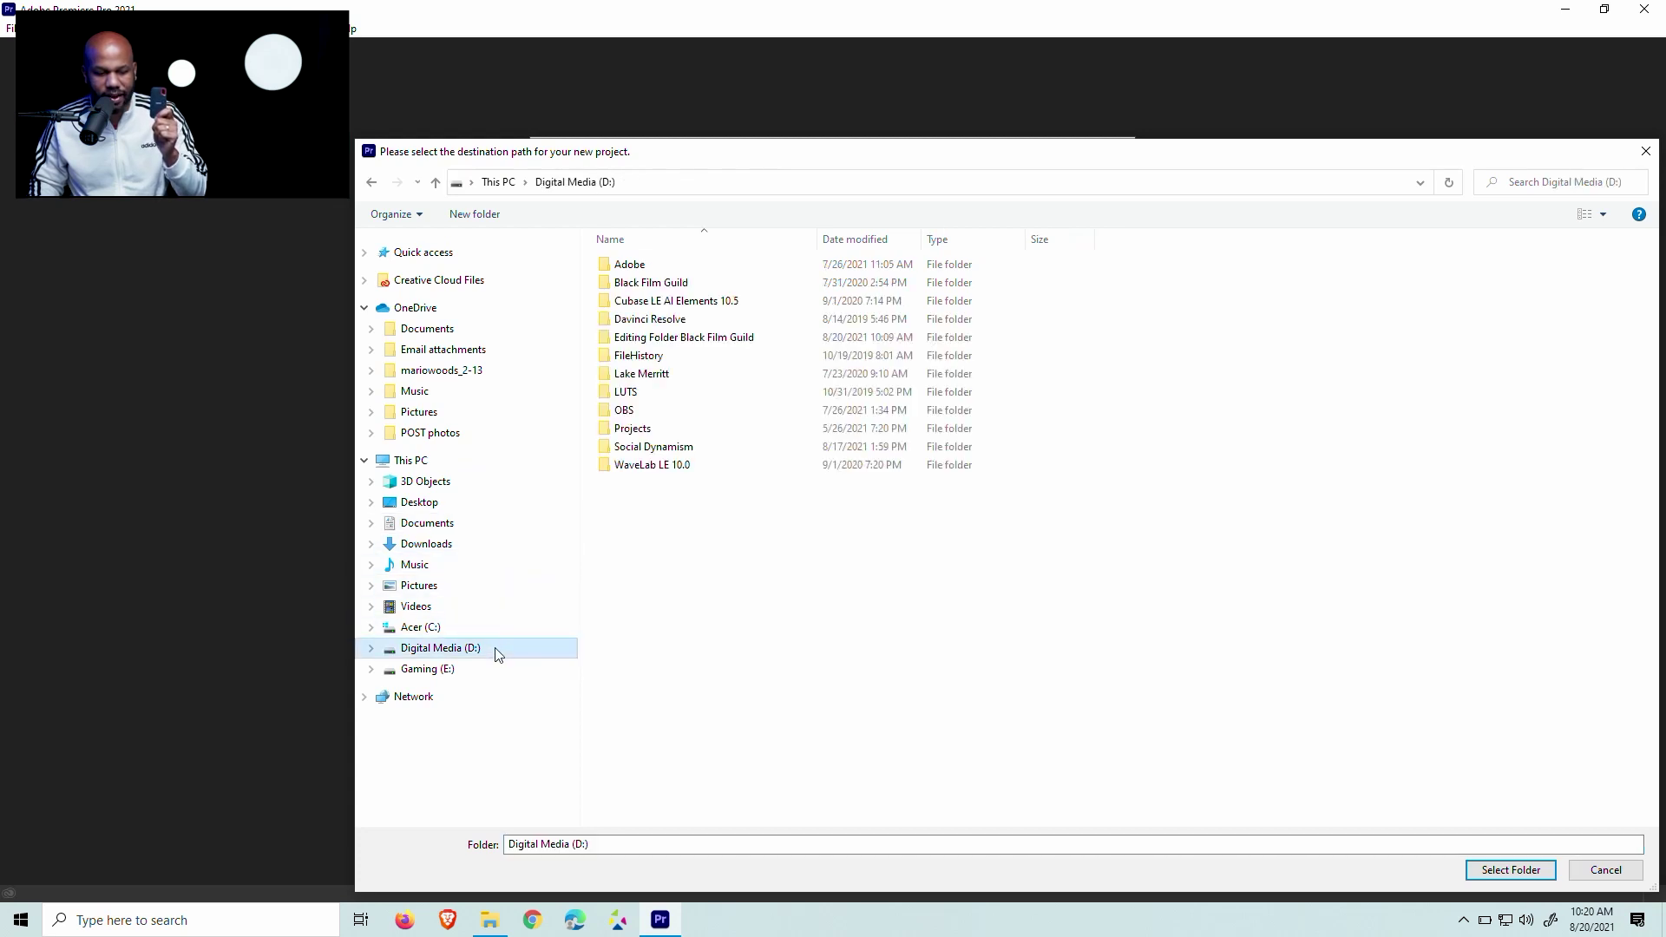
left_click(738, 340)
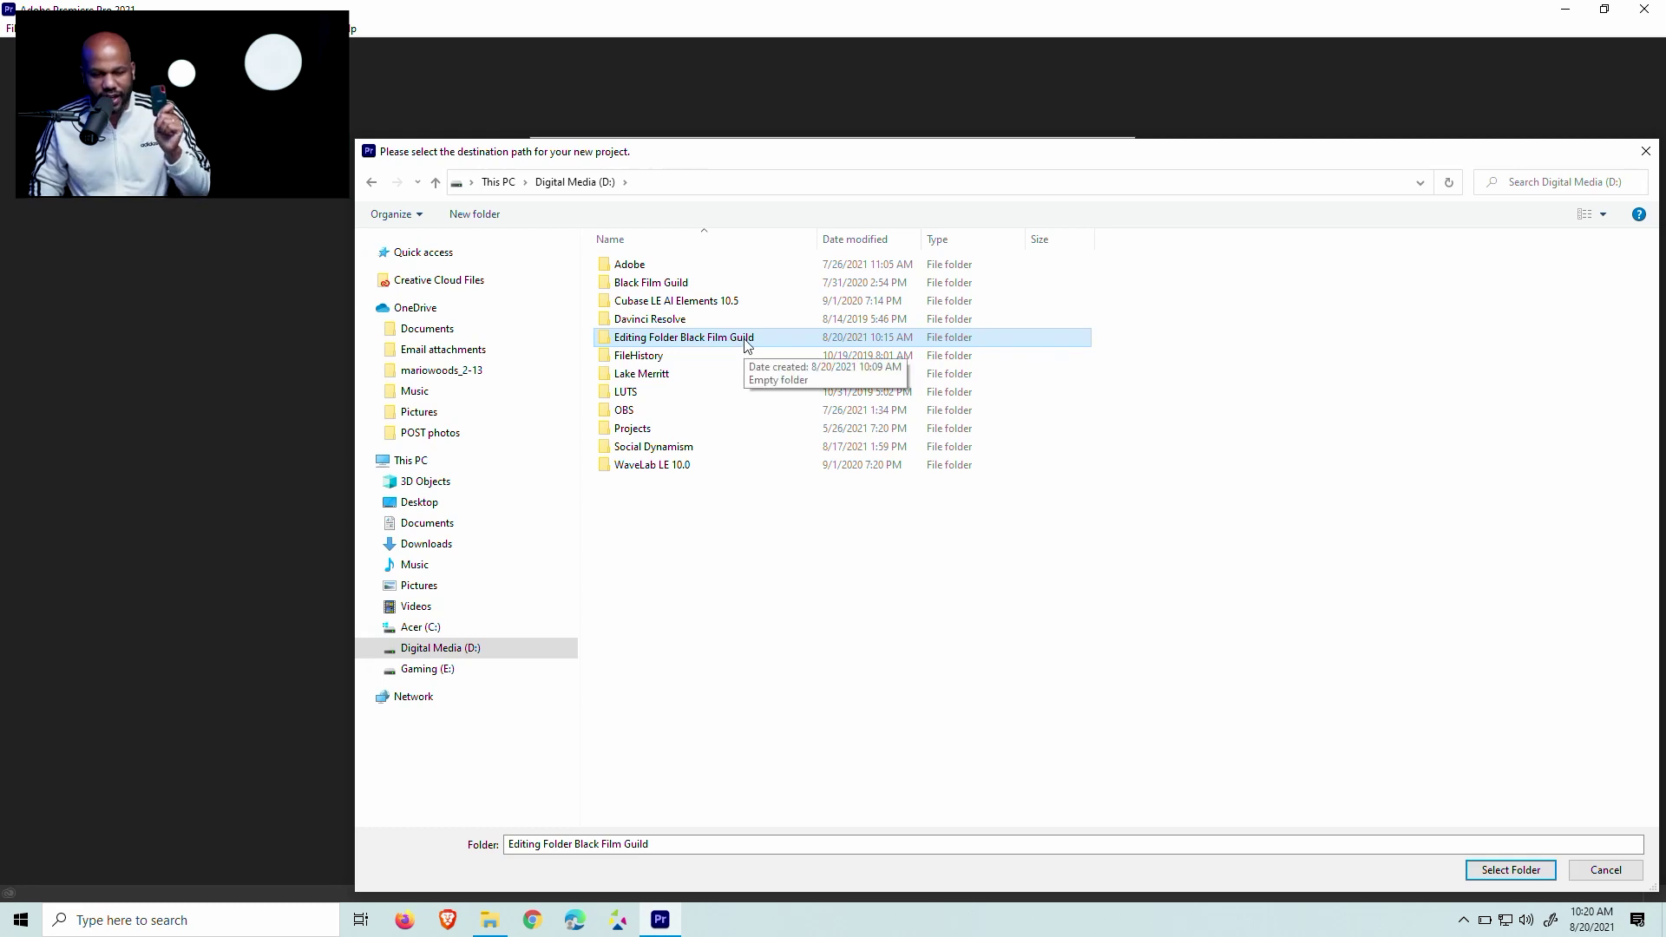
double_click(747, 338)
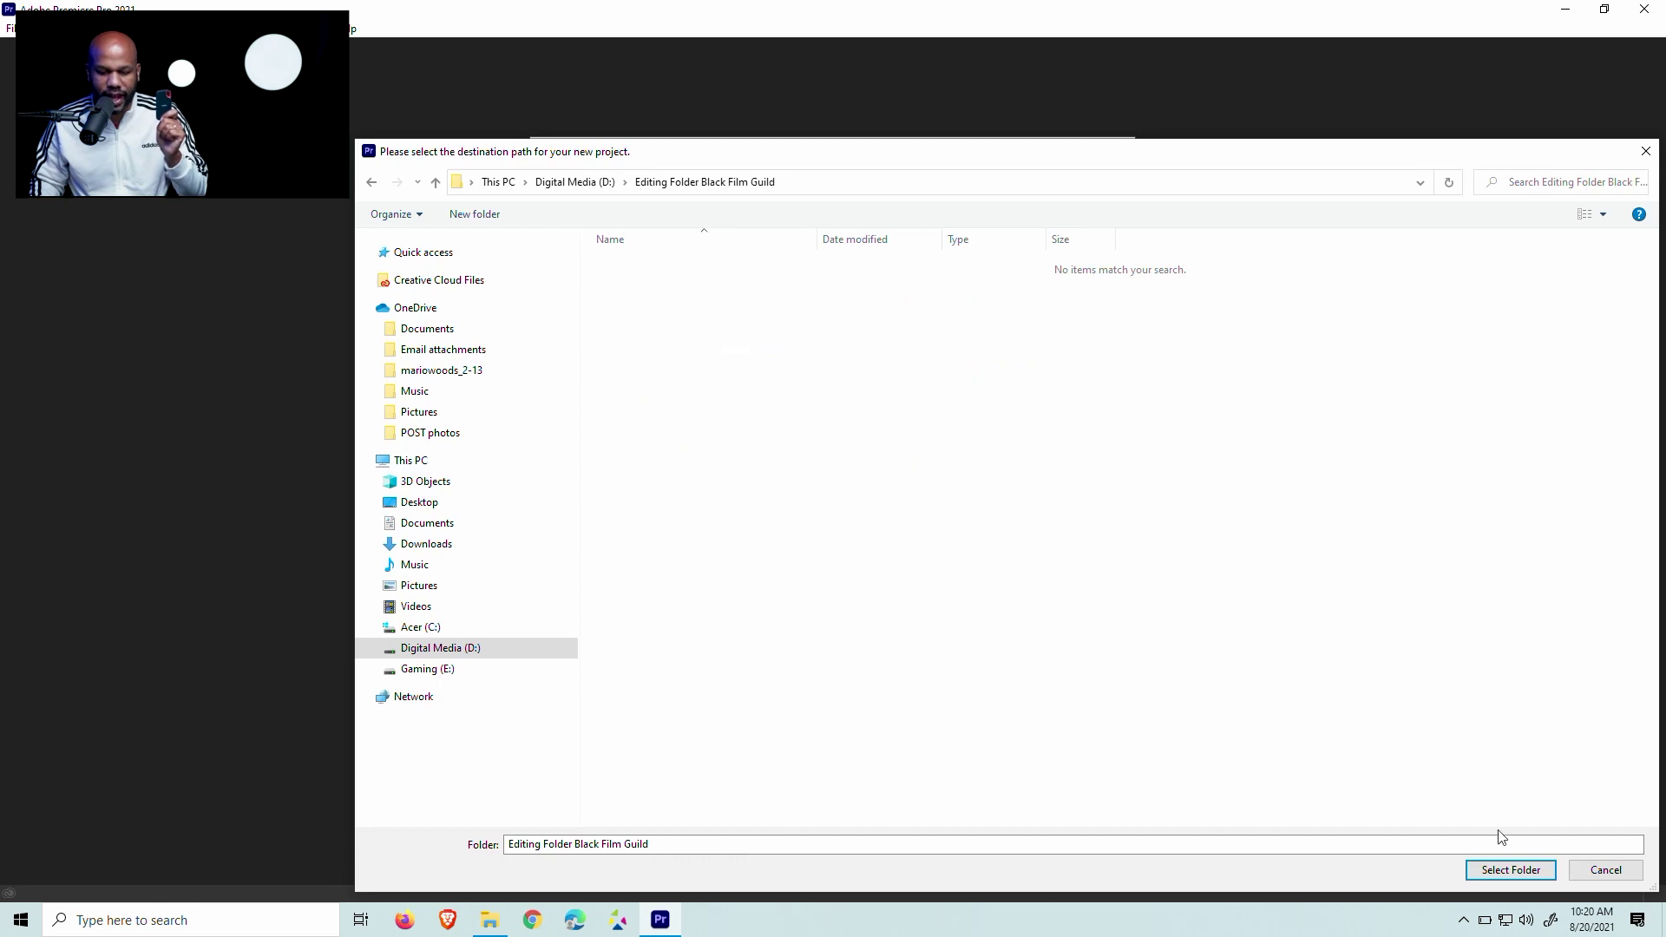
left_click(1508, 870)
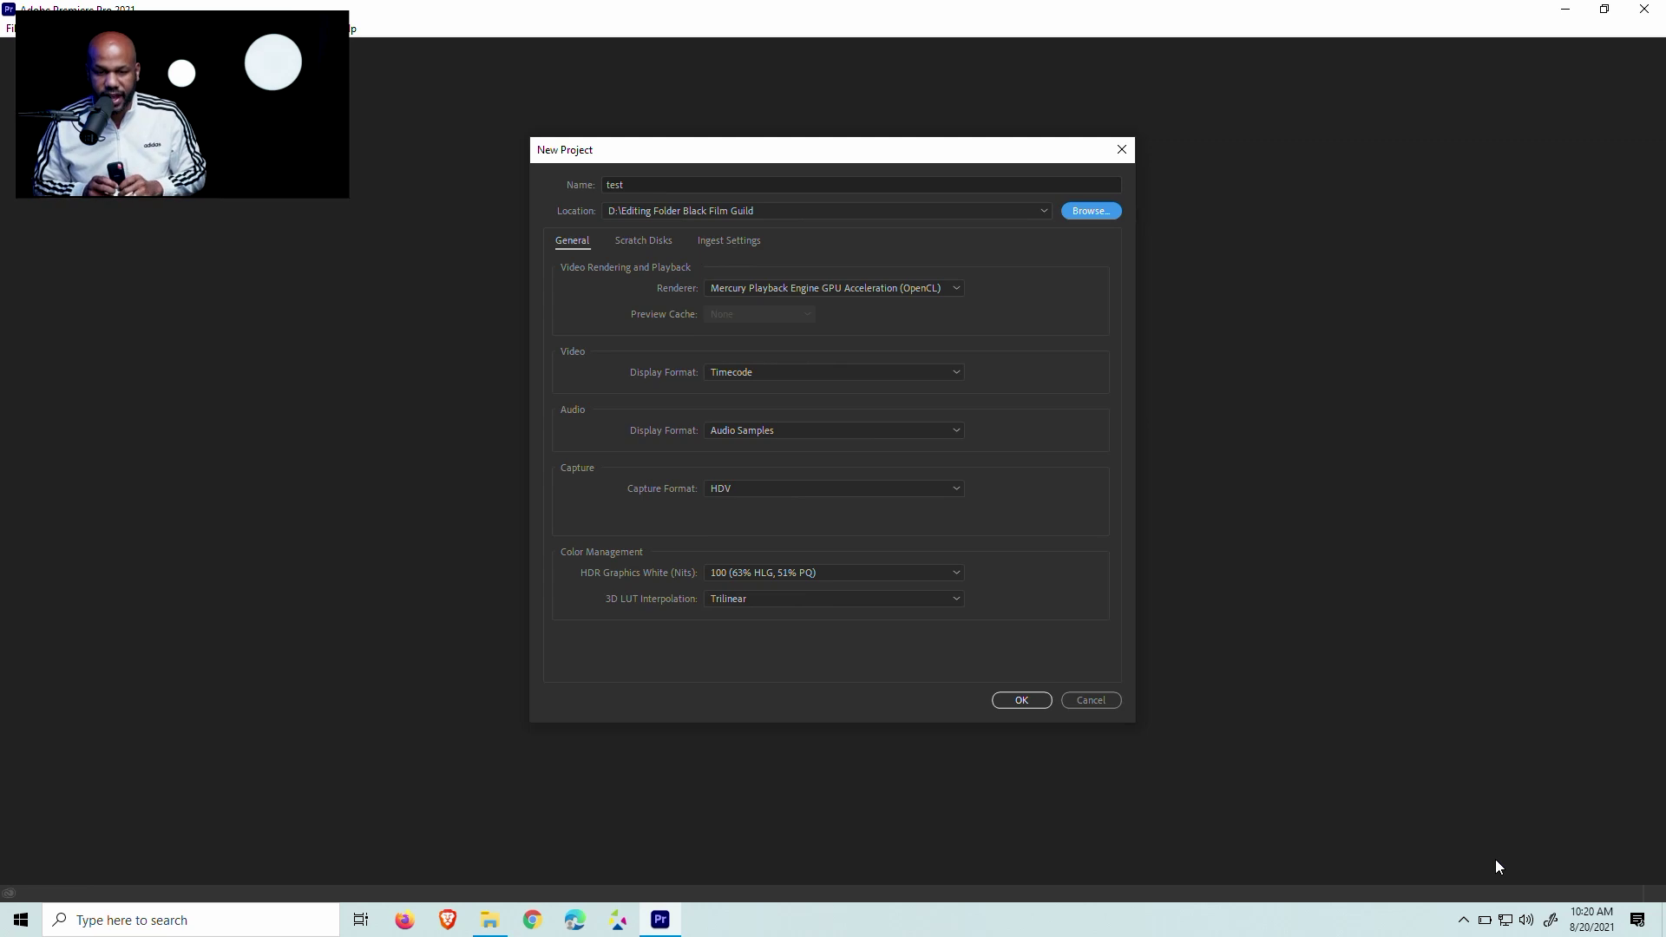
left_click(1022, 700)
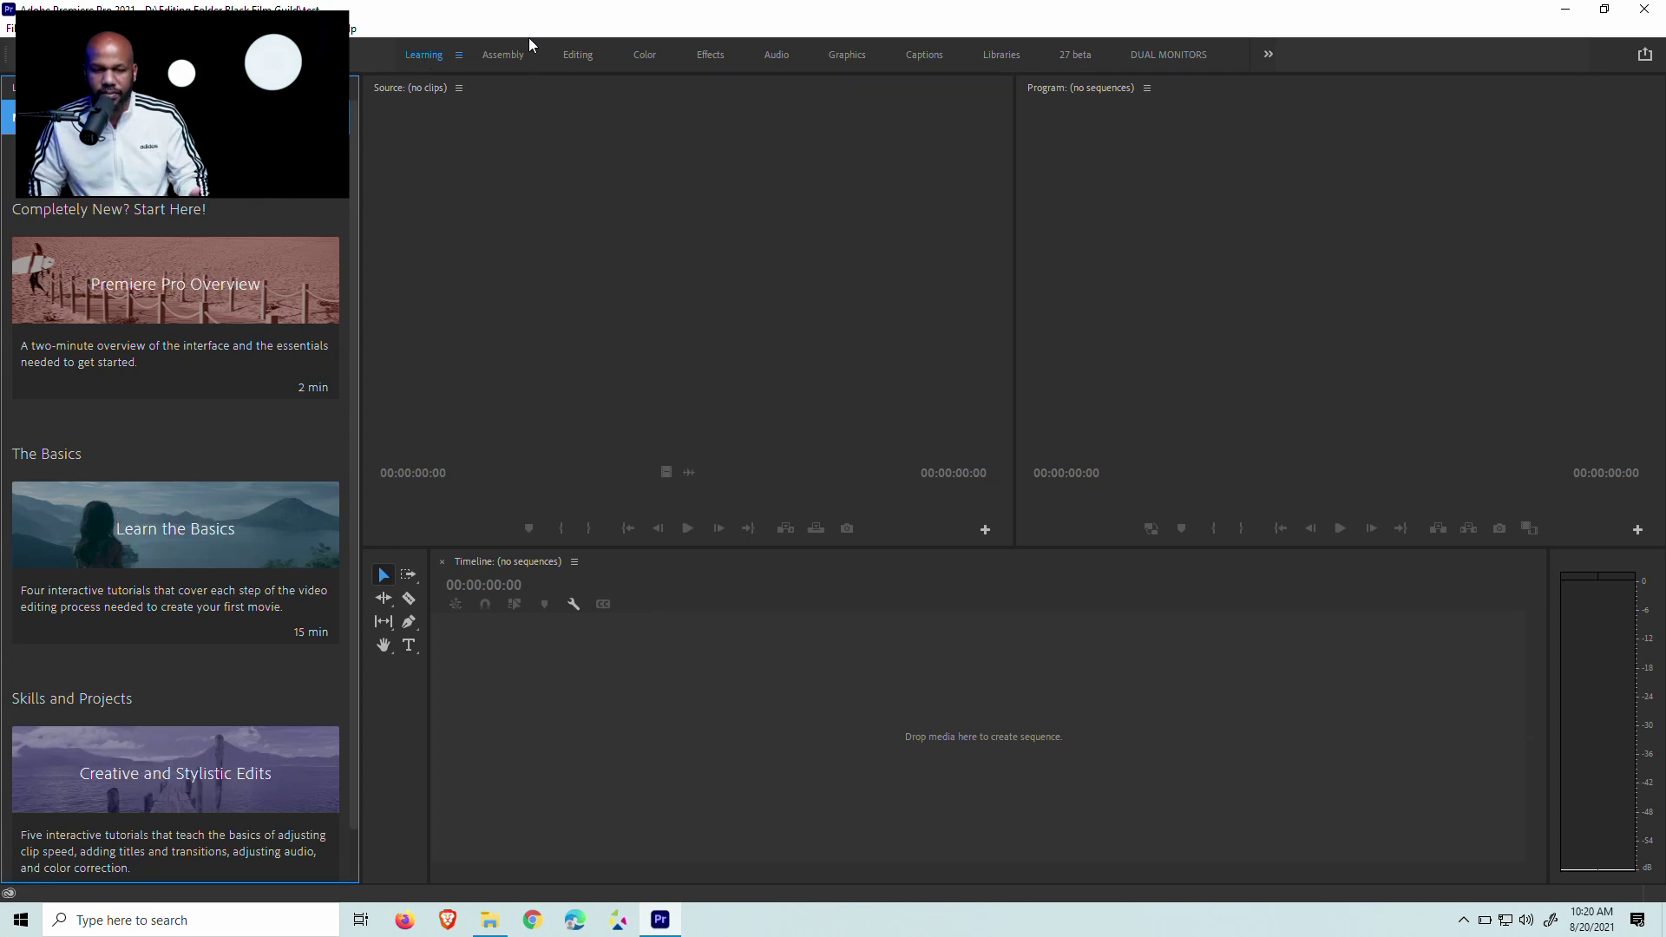
Switch to the Assembly workspace, dismiss the Import dialog, and bring up File Explorer.
left_click(507, 56)
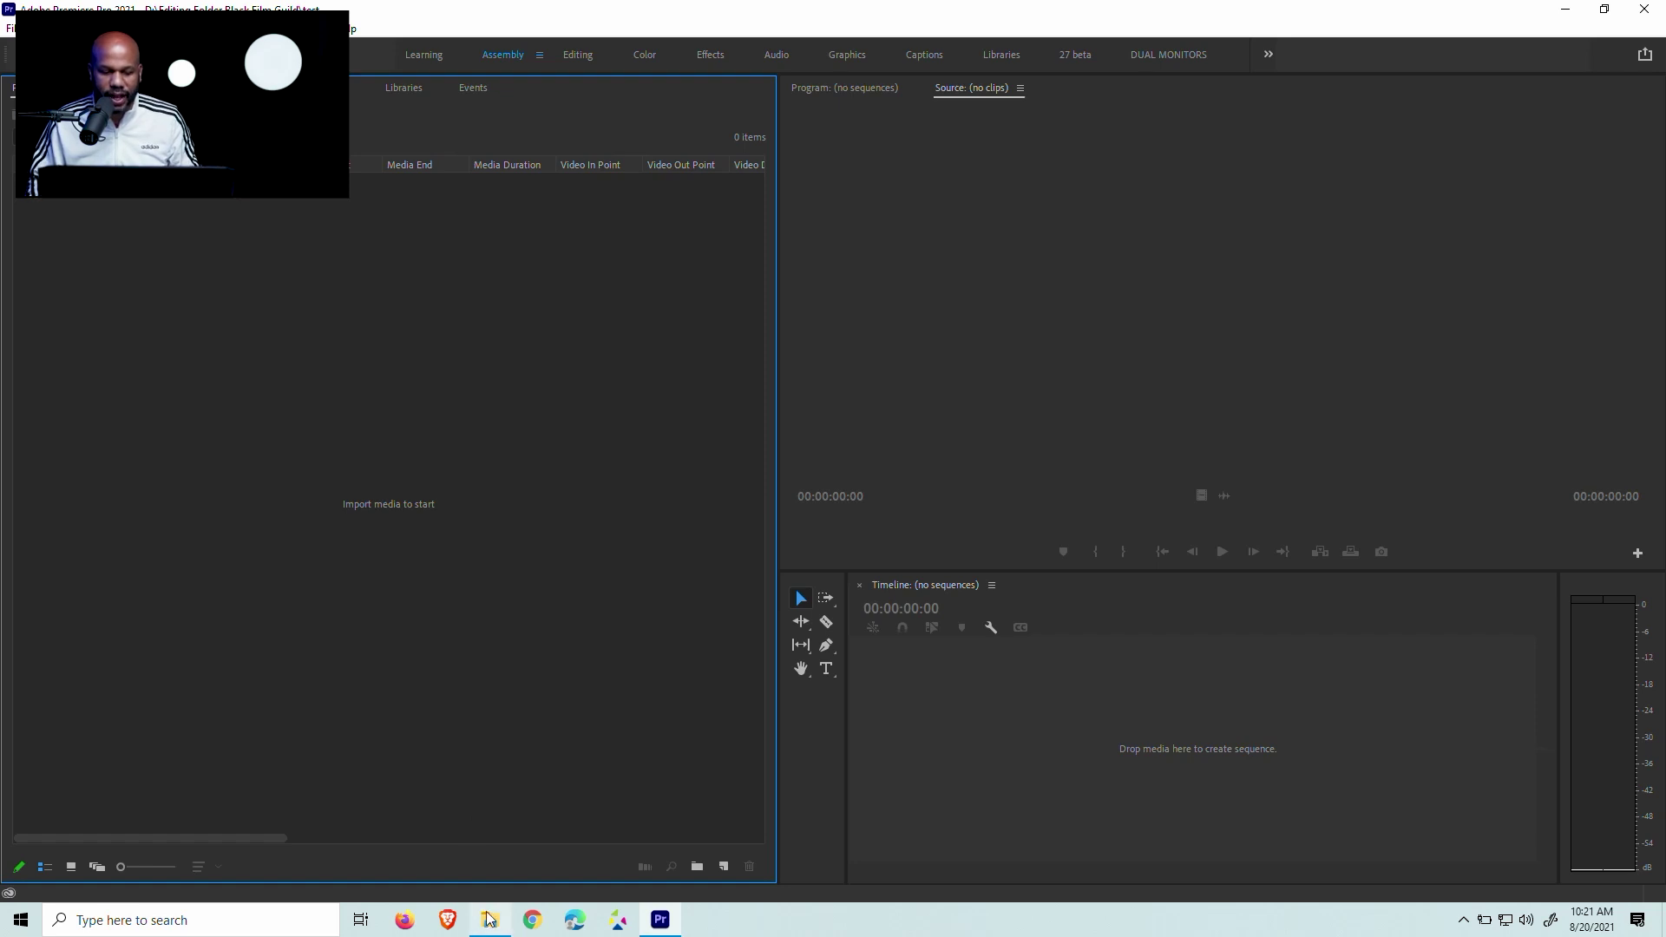
double_click(455, 436)
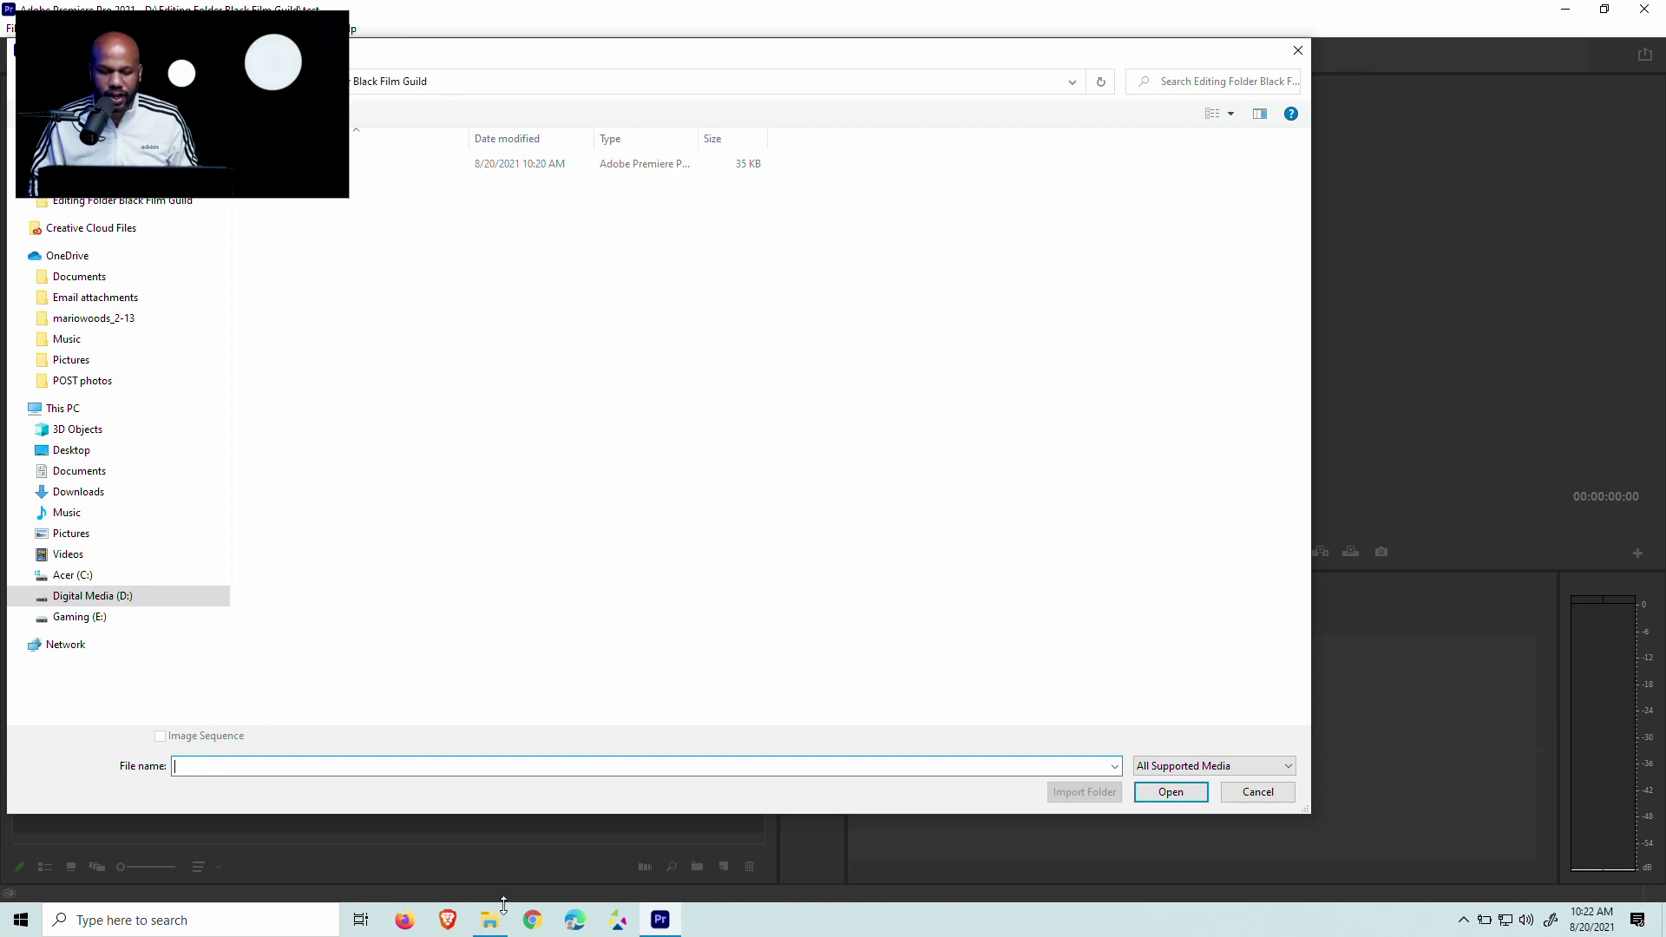
left_click(1257, 791)
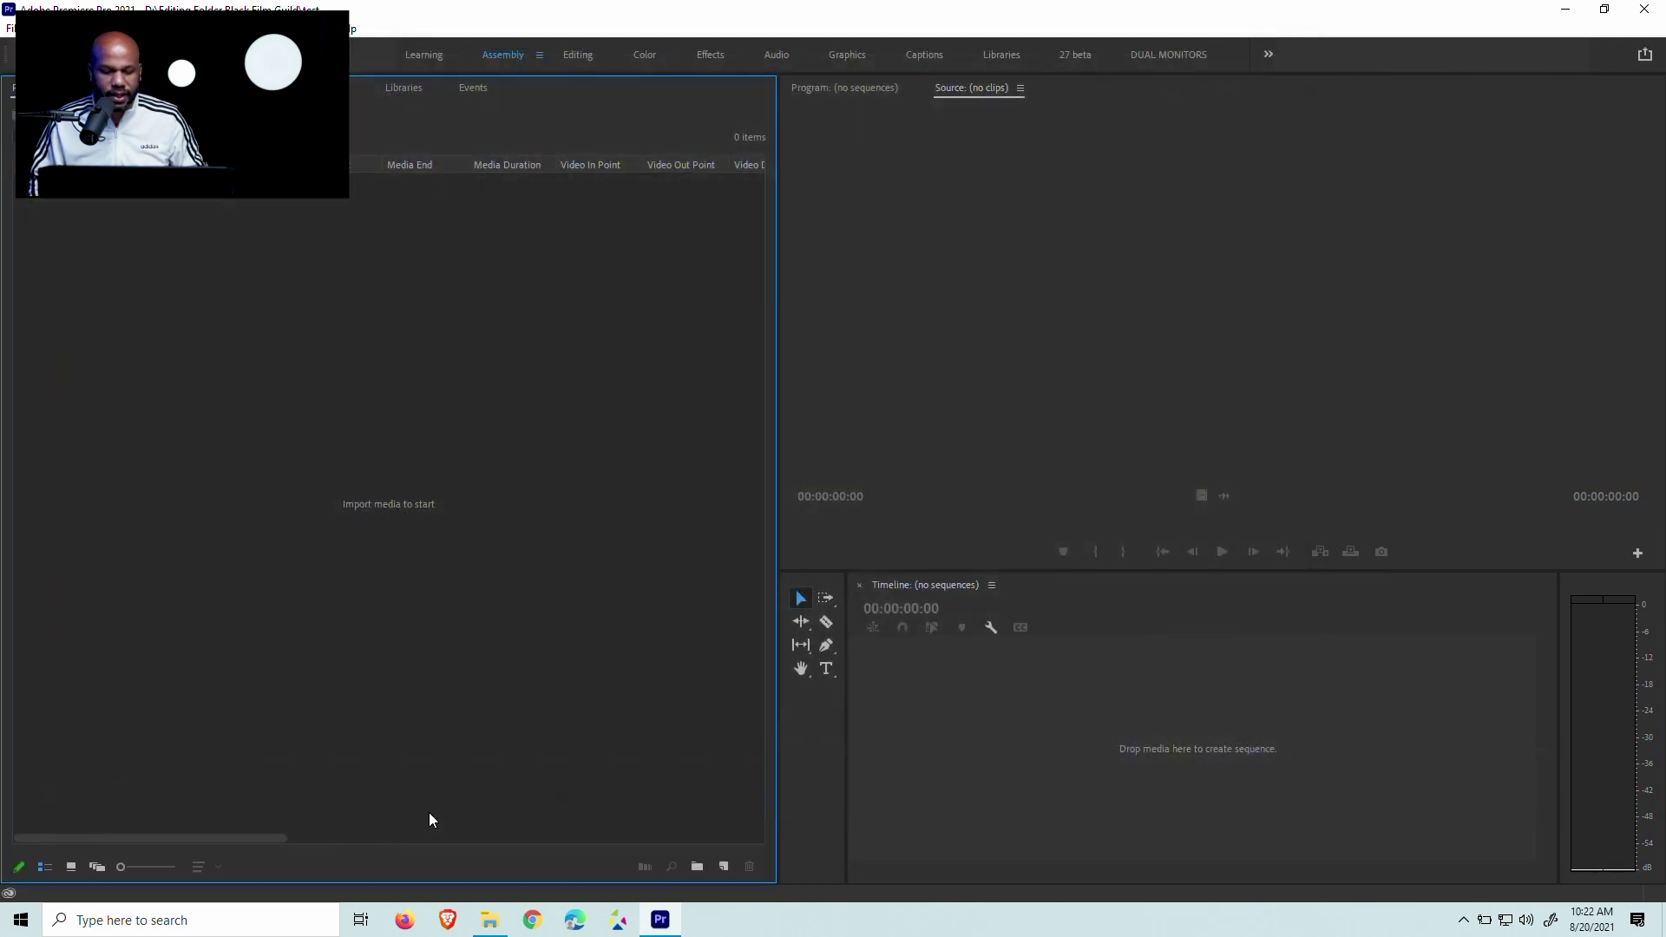
left_click(489, 922)
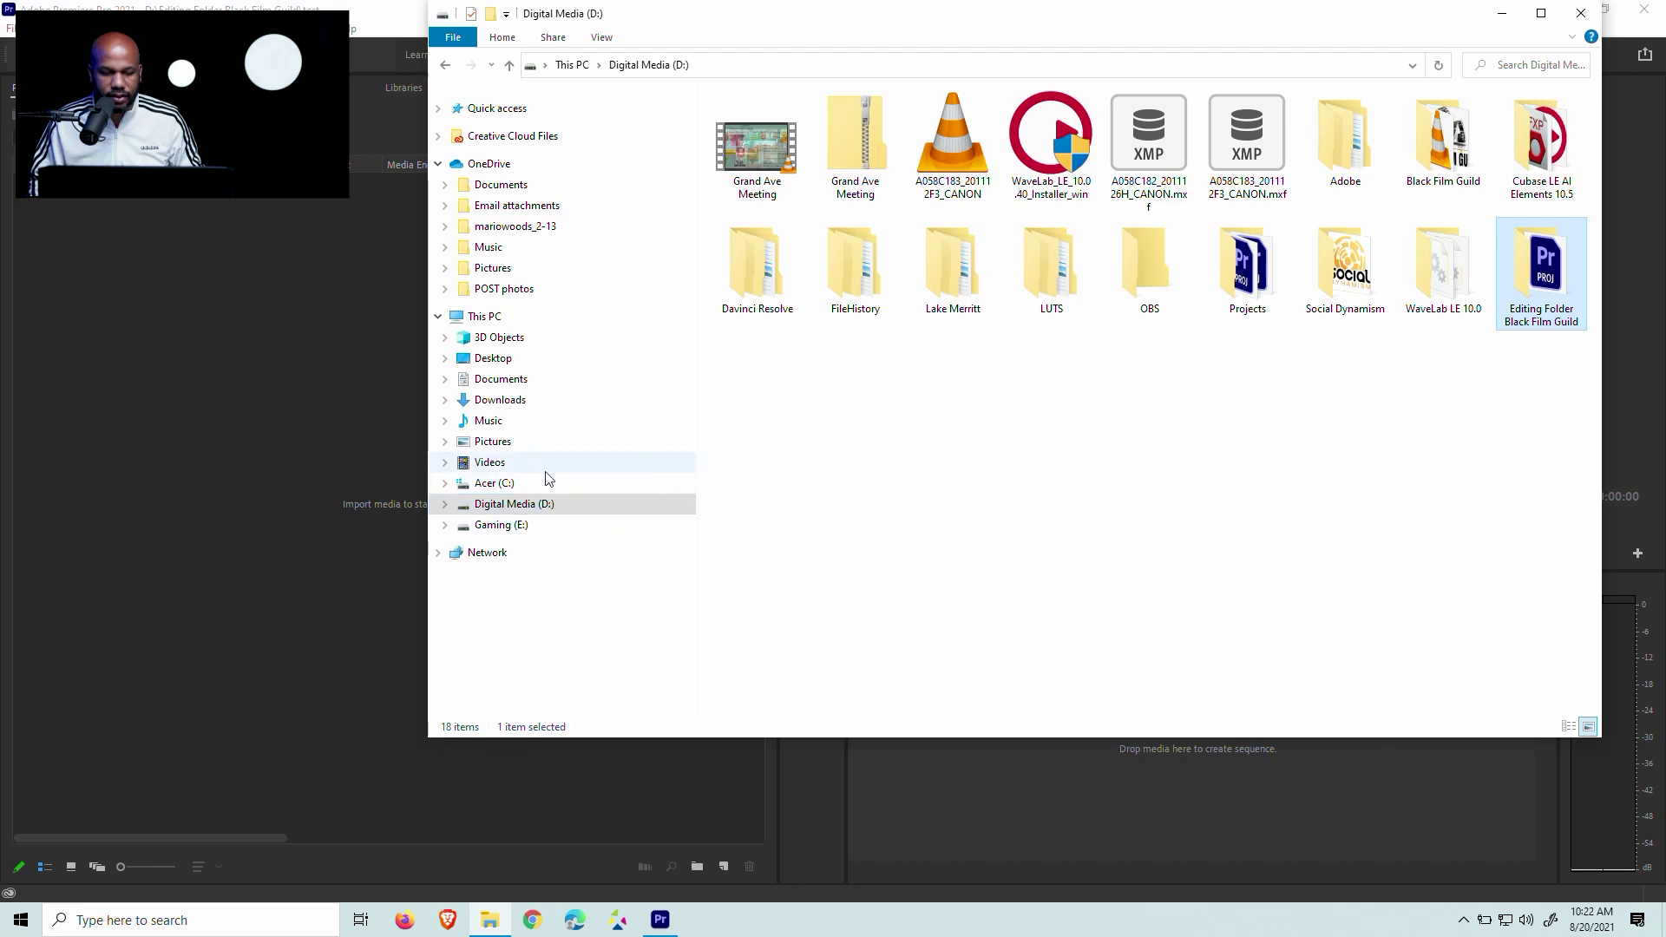
Copy six photos from Pictures, including CAN_1194 and image1side1.
left_click(545, 442)
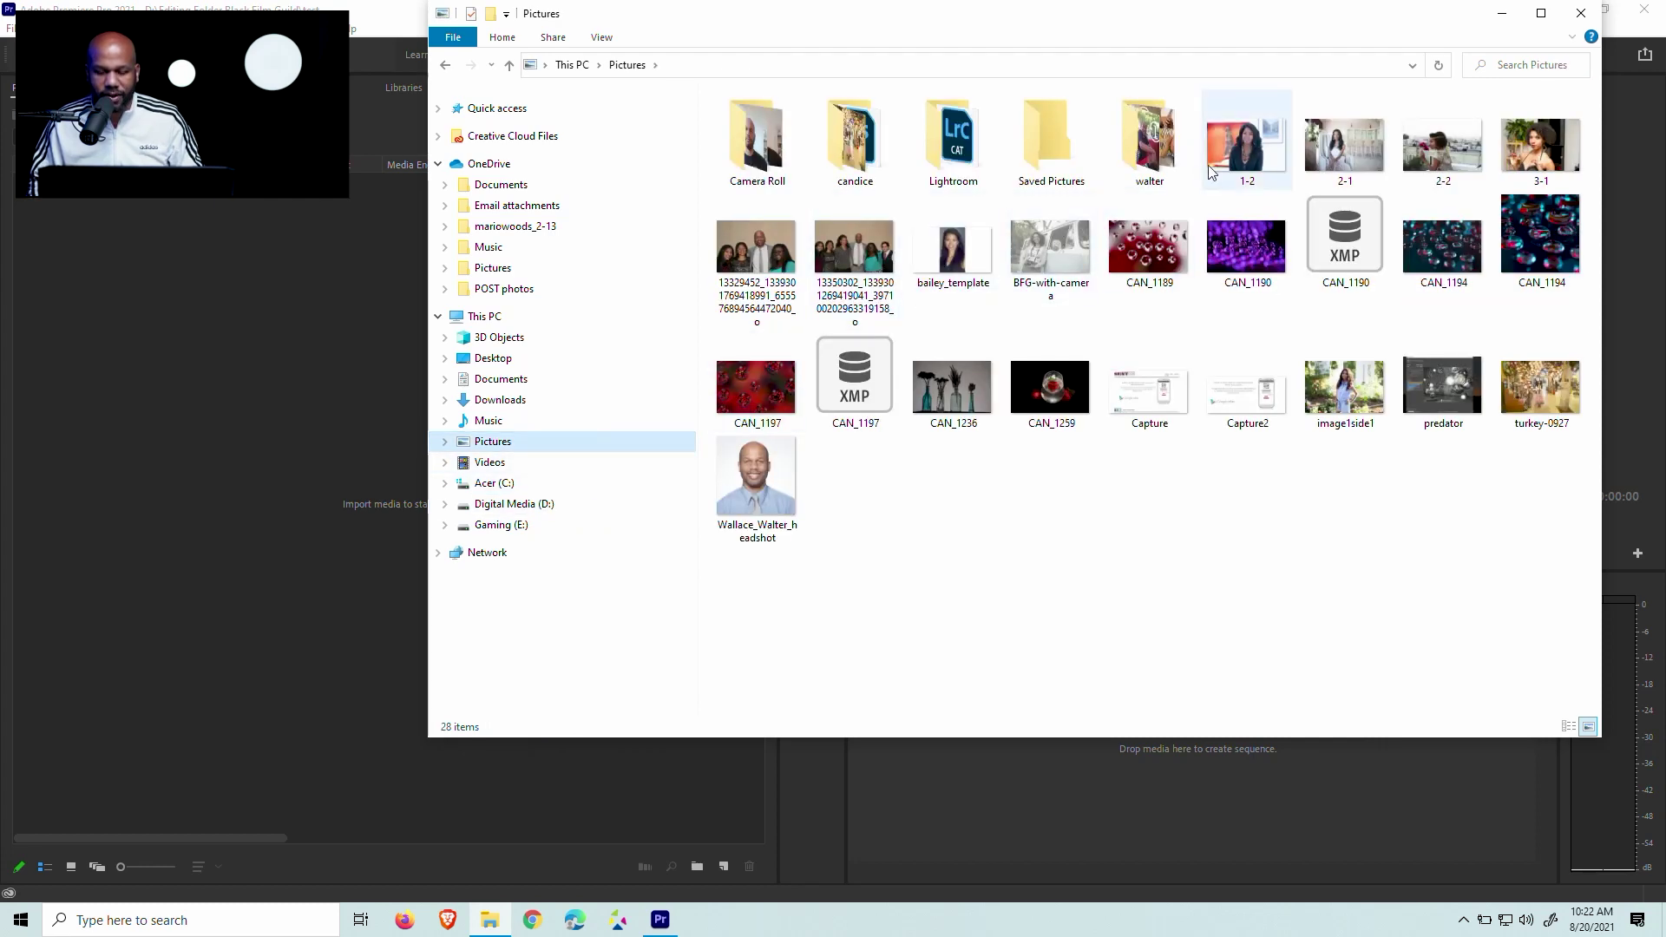
left_click(770, 254)
left_click(876, 252, "ctrl")
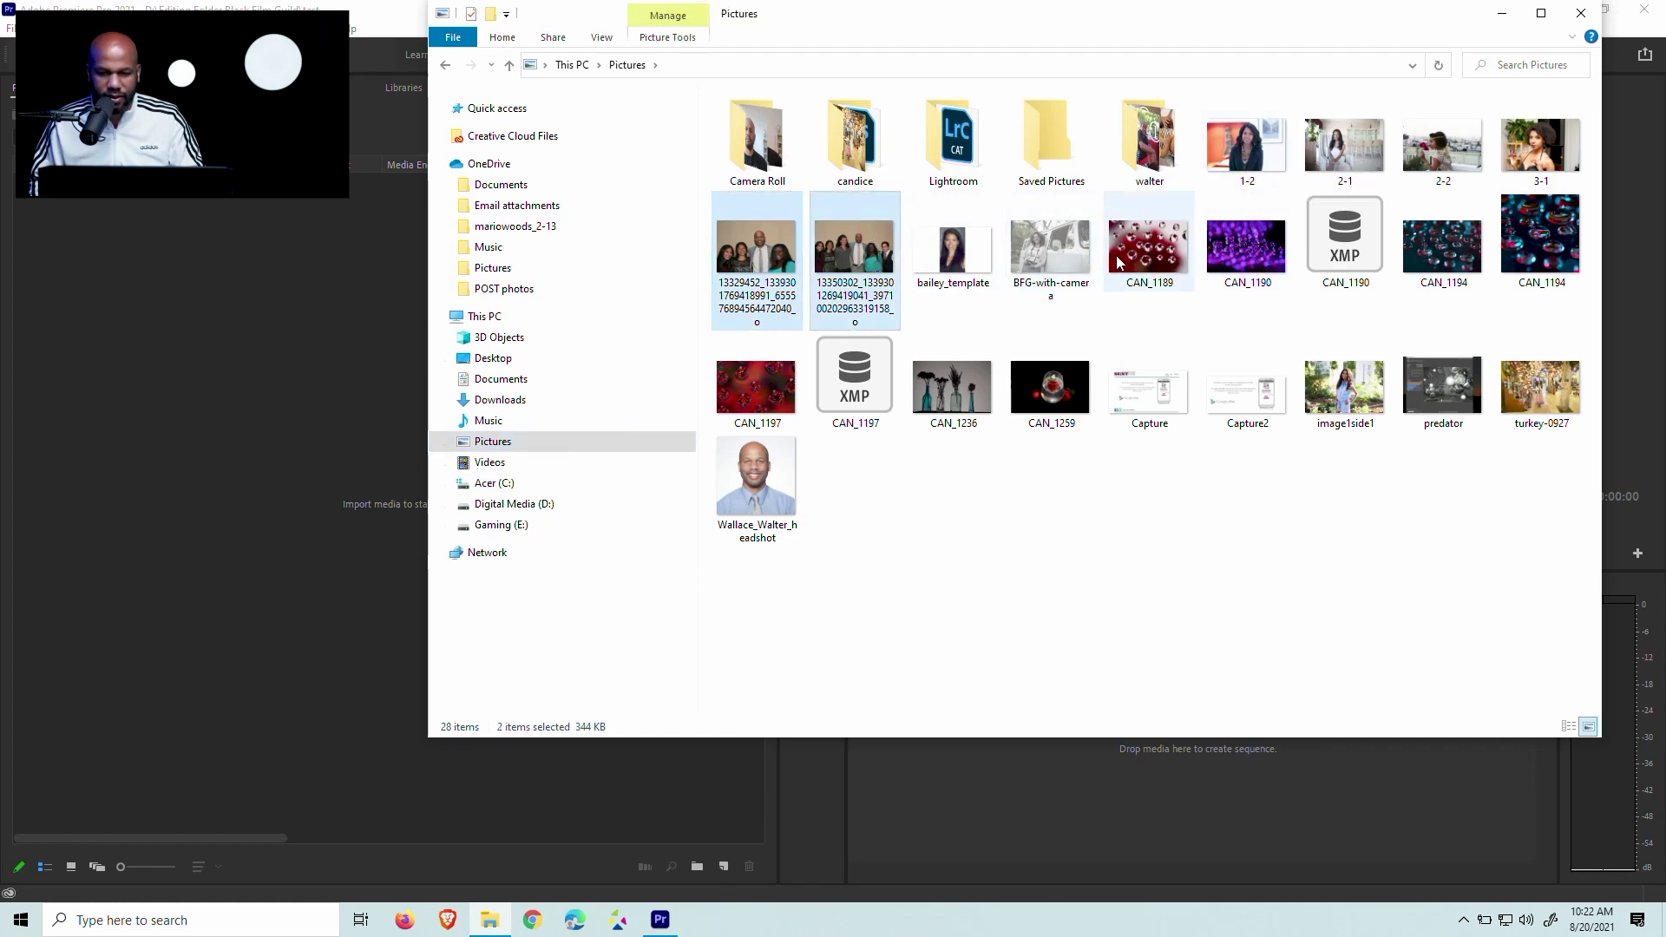
left_click(1246, 248, "ctrl")
left_click(1540, 239, "ctrl")
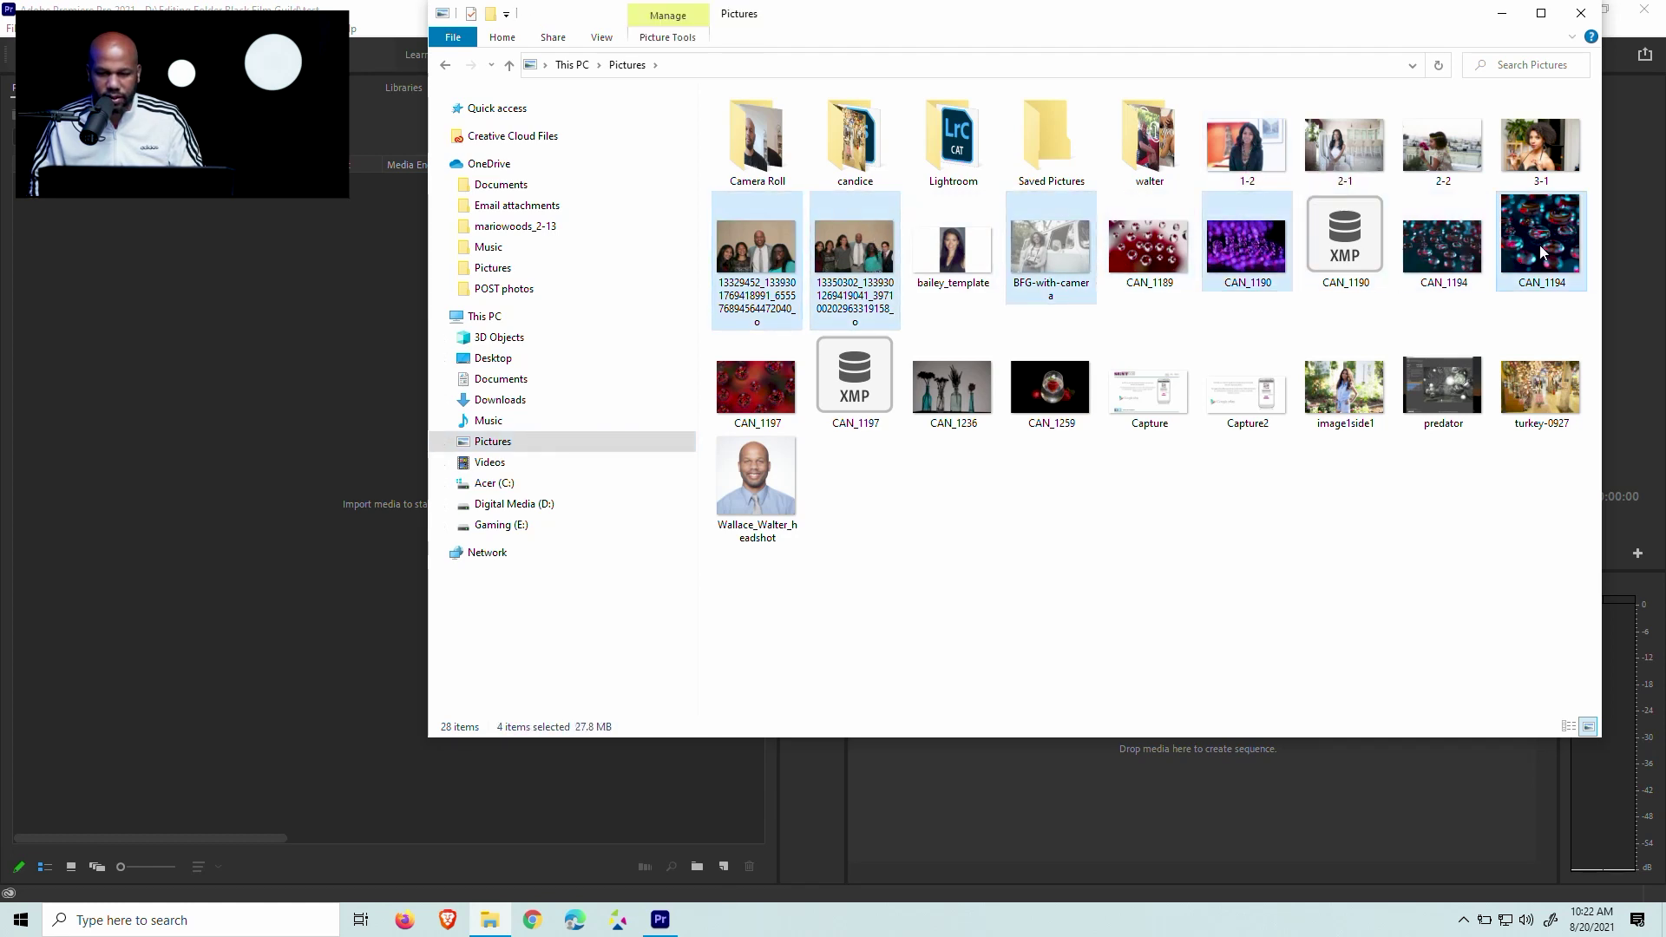
left_click(1375, 392, "ctrl")
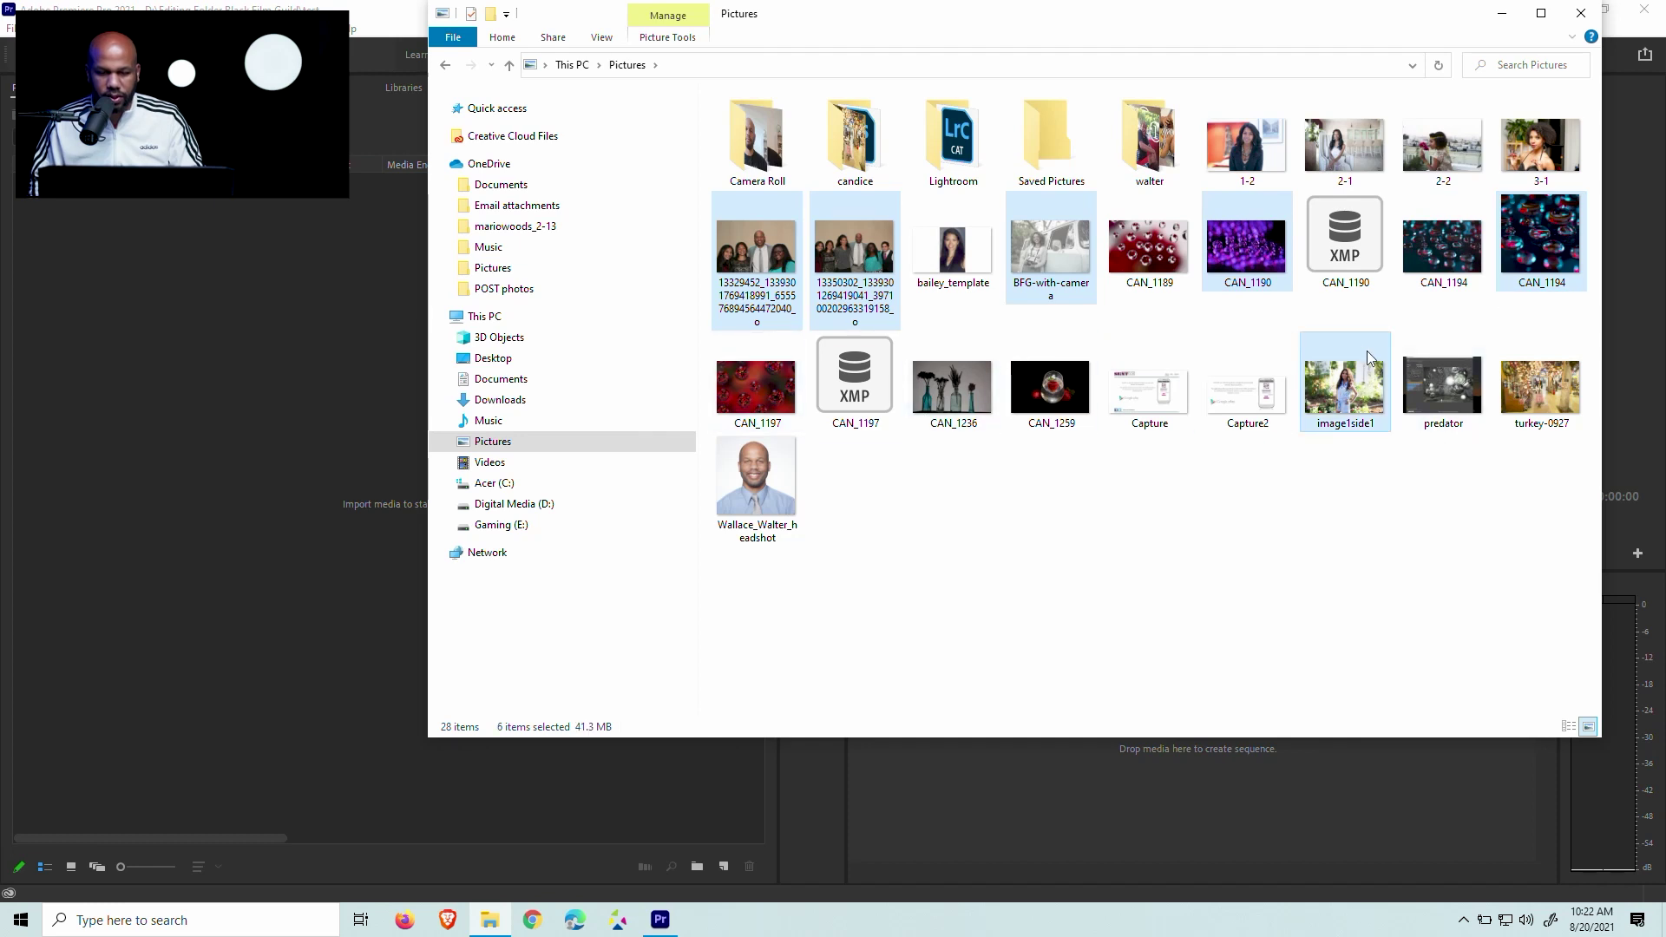
right_click(1362, 376)
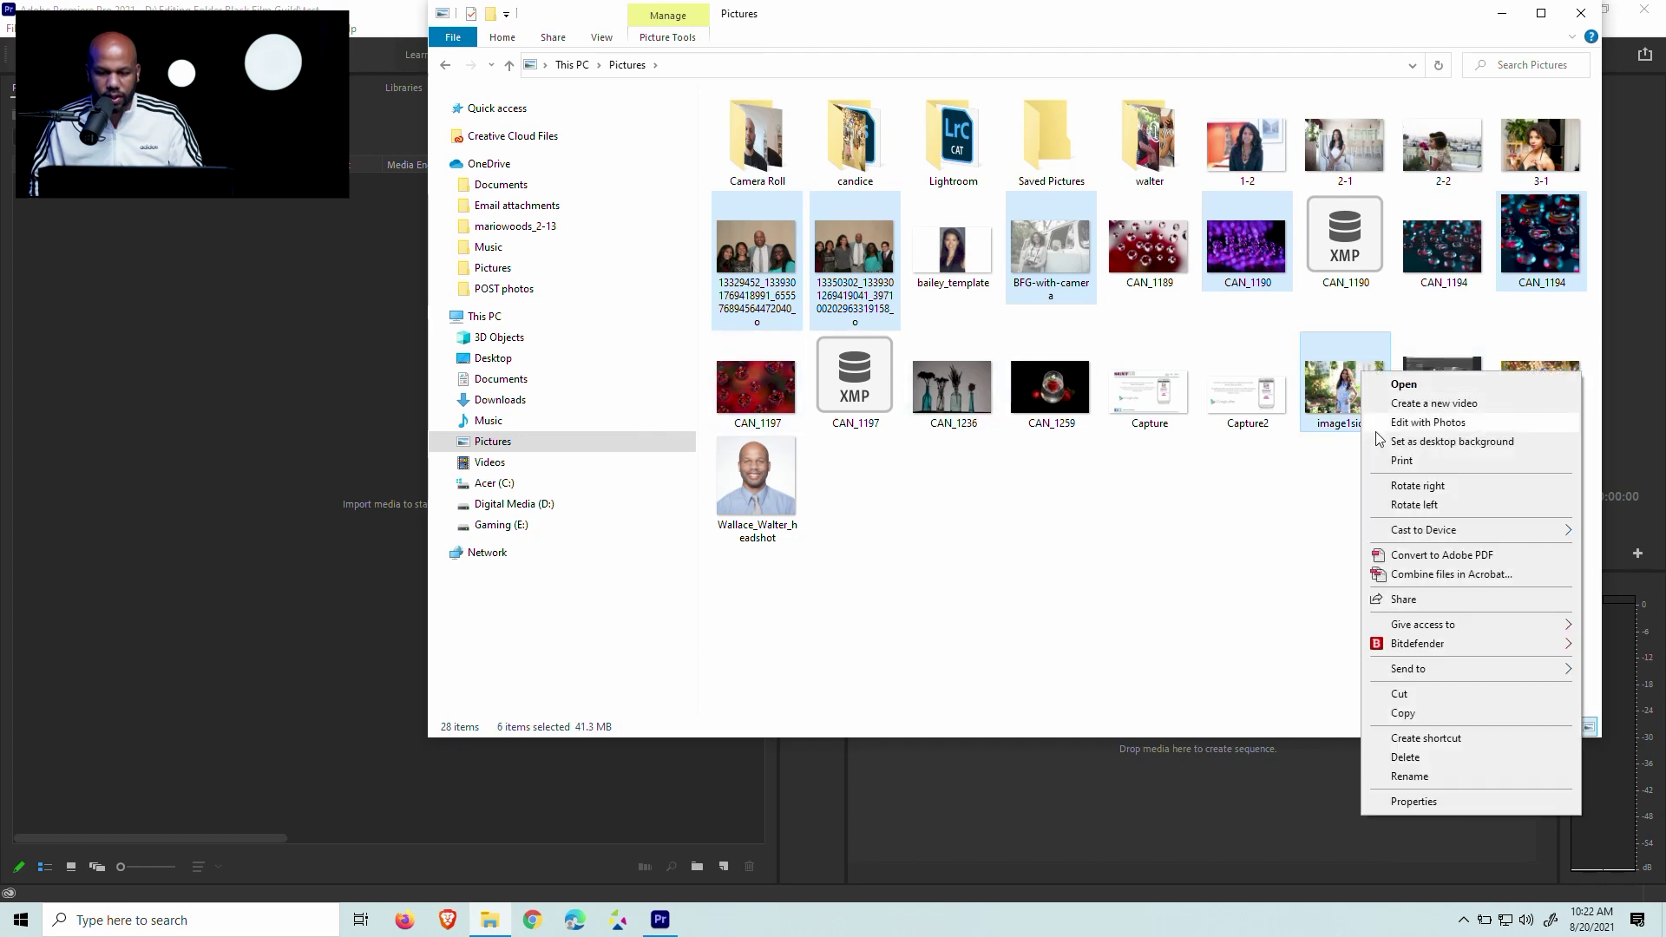
left_click(1435, 707)
Paste the photos into D:\Editing Folder Black Film Guild and close File Explorer.
left_click(636, 508)
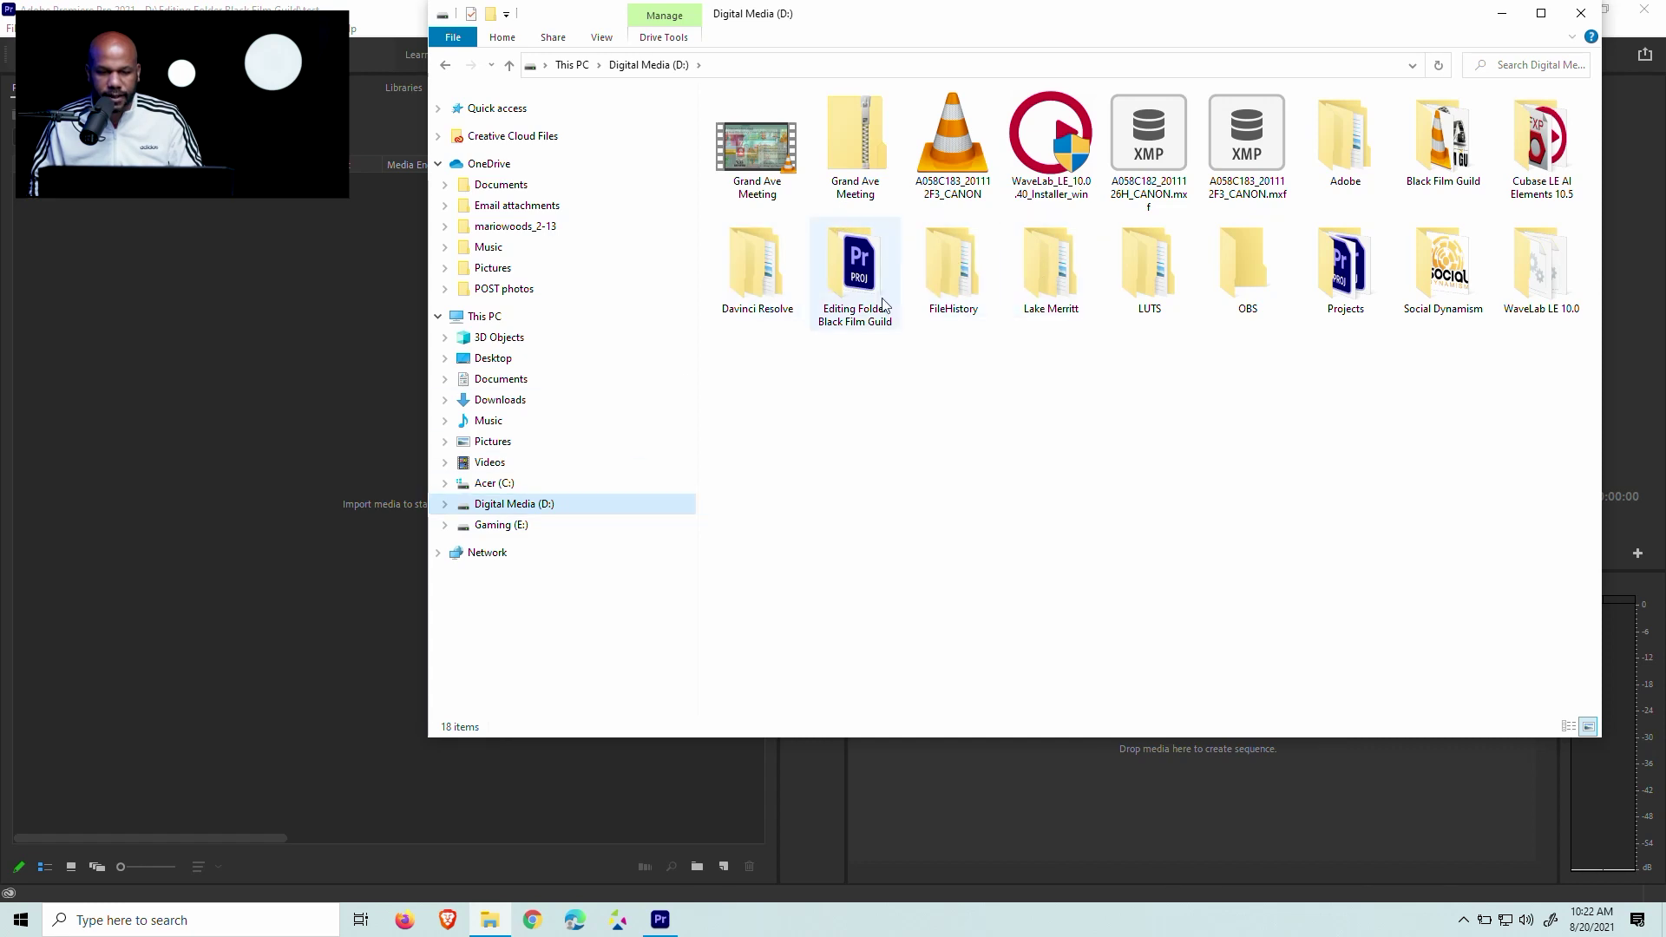
left_click(875, 326)
double_click(874, 327)
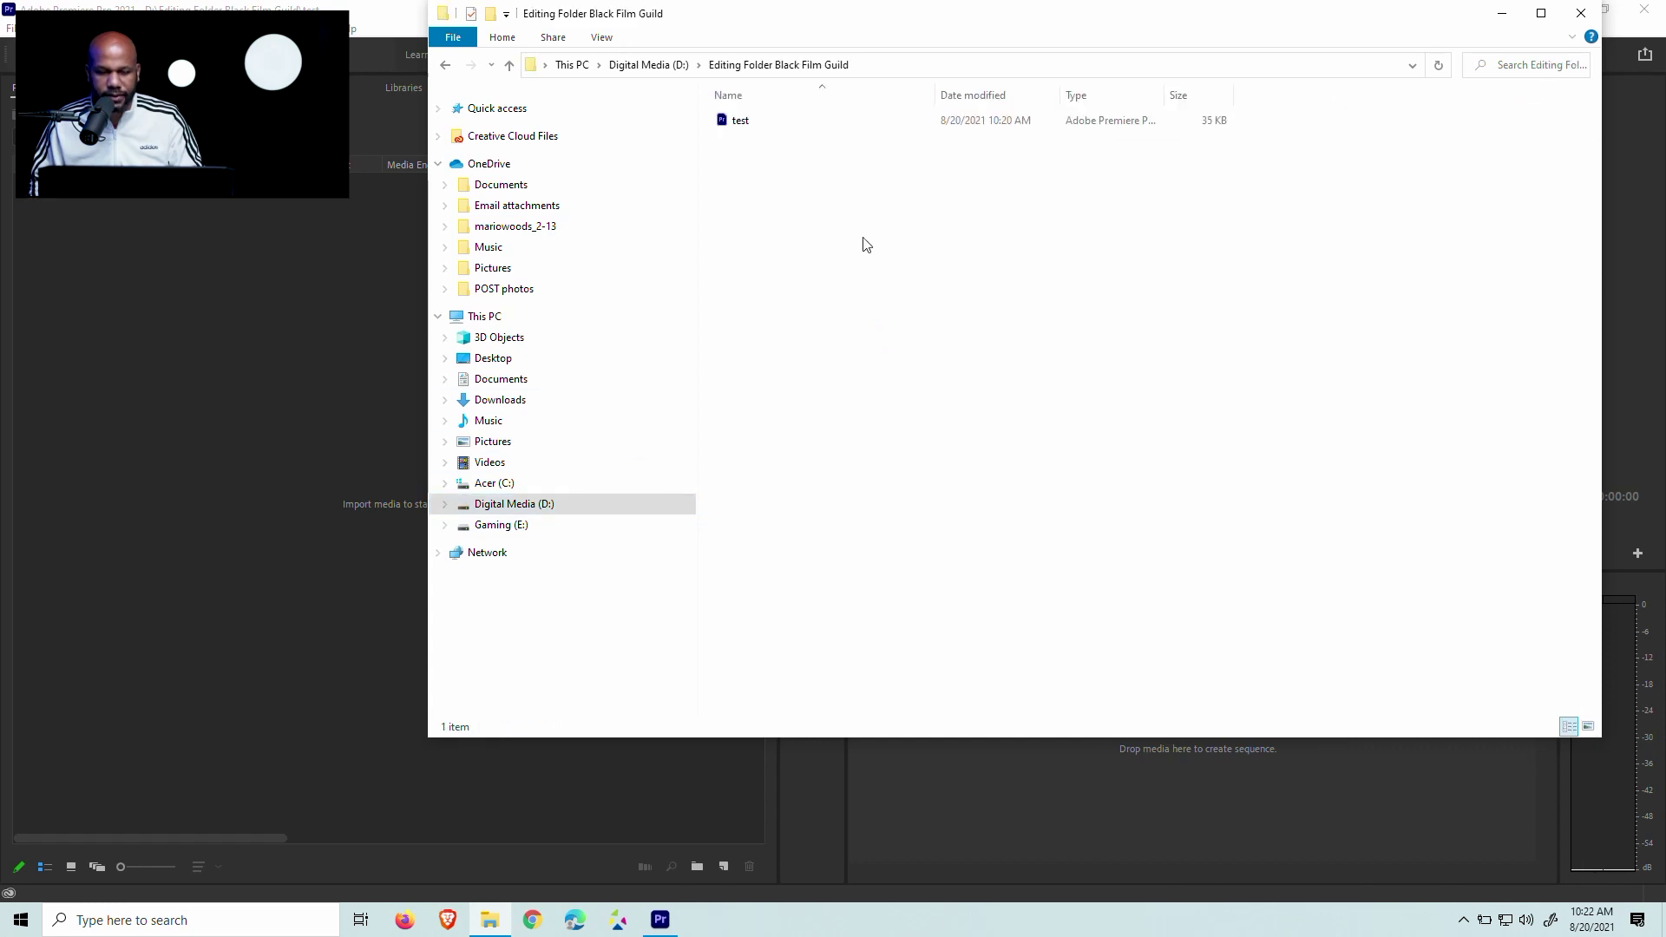
right_click(866, 217)
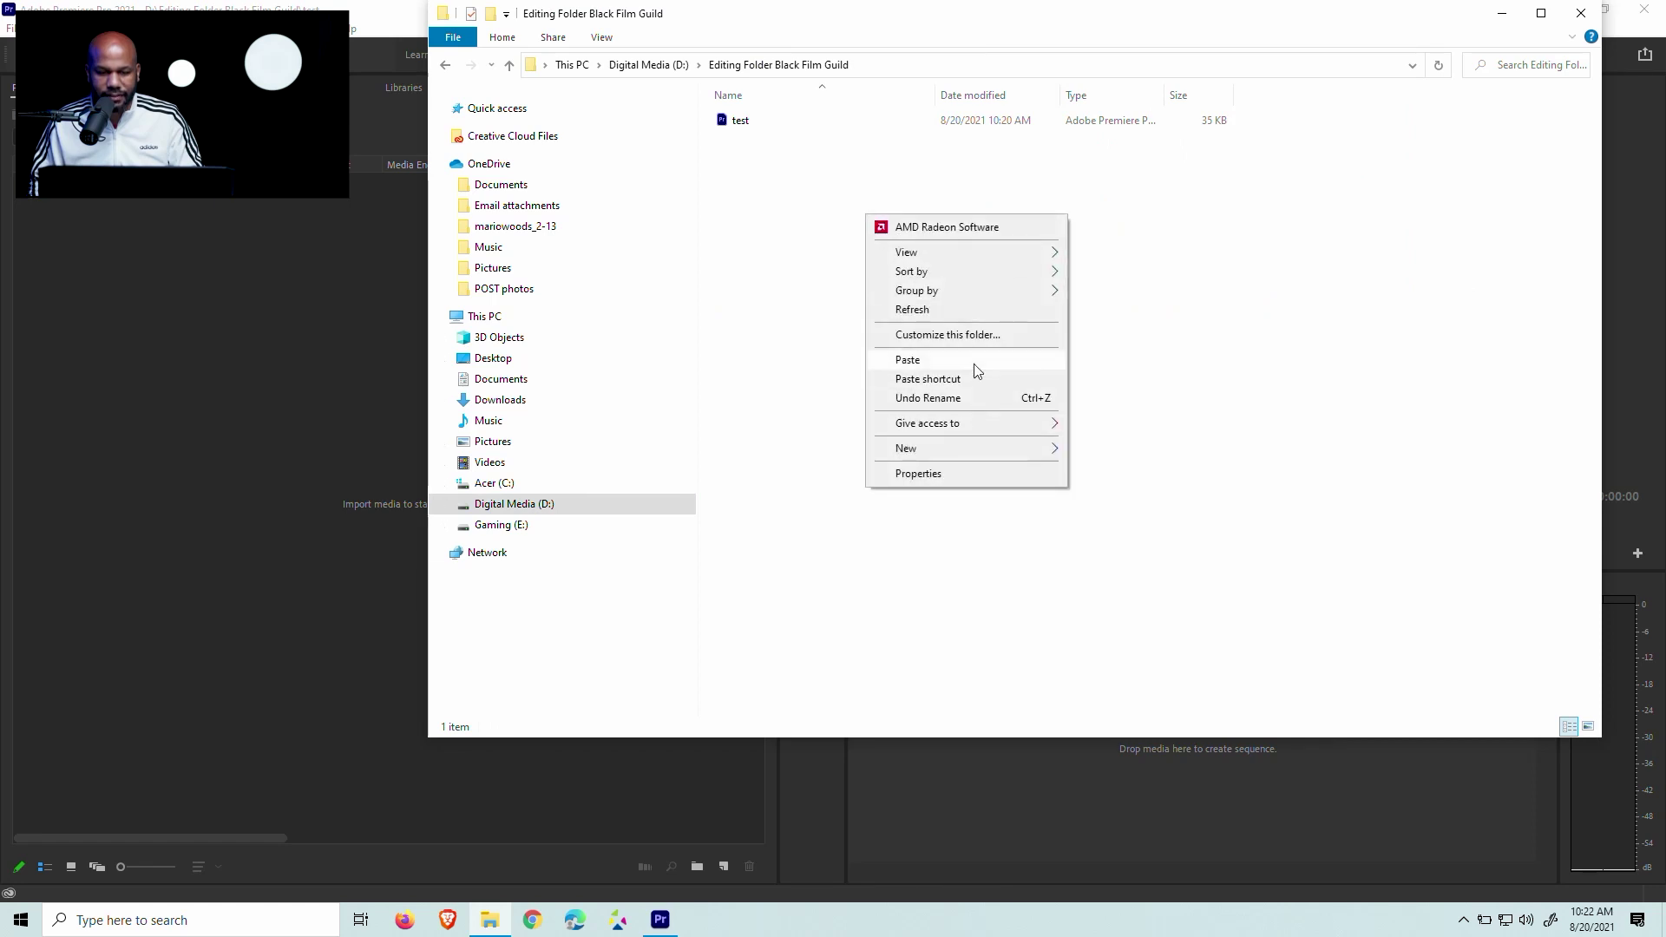
left_click(976, 361)
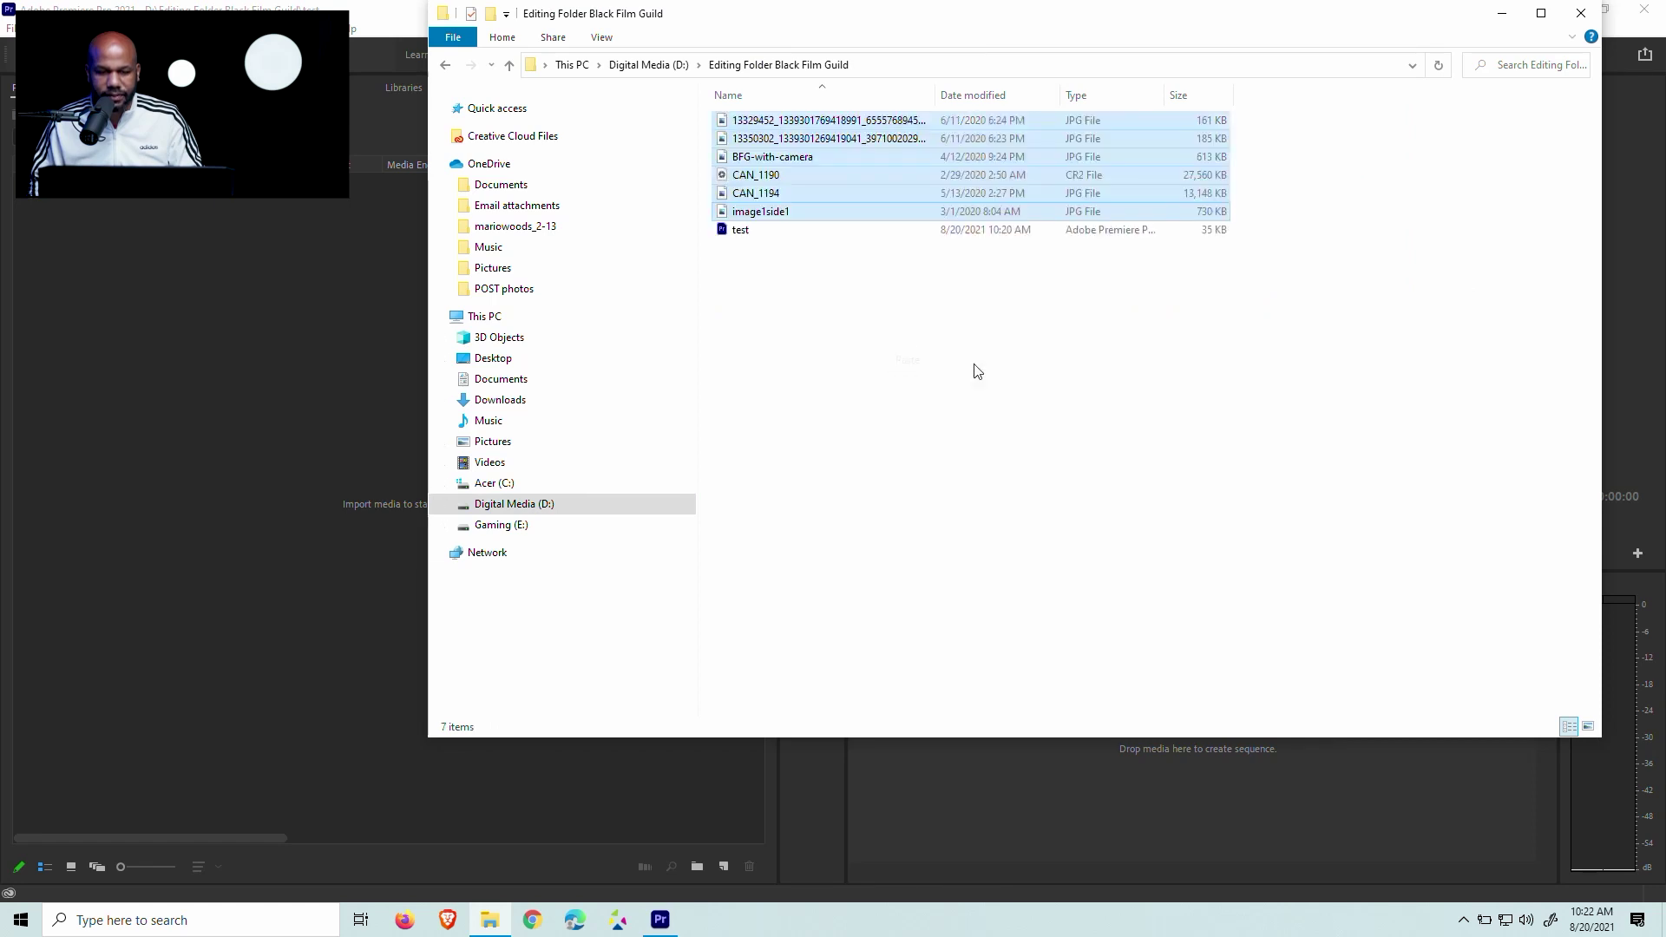
left_click(1581, 13)
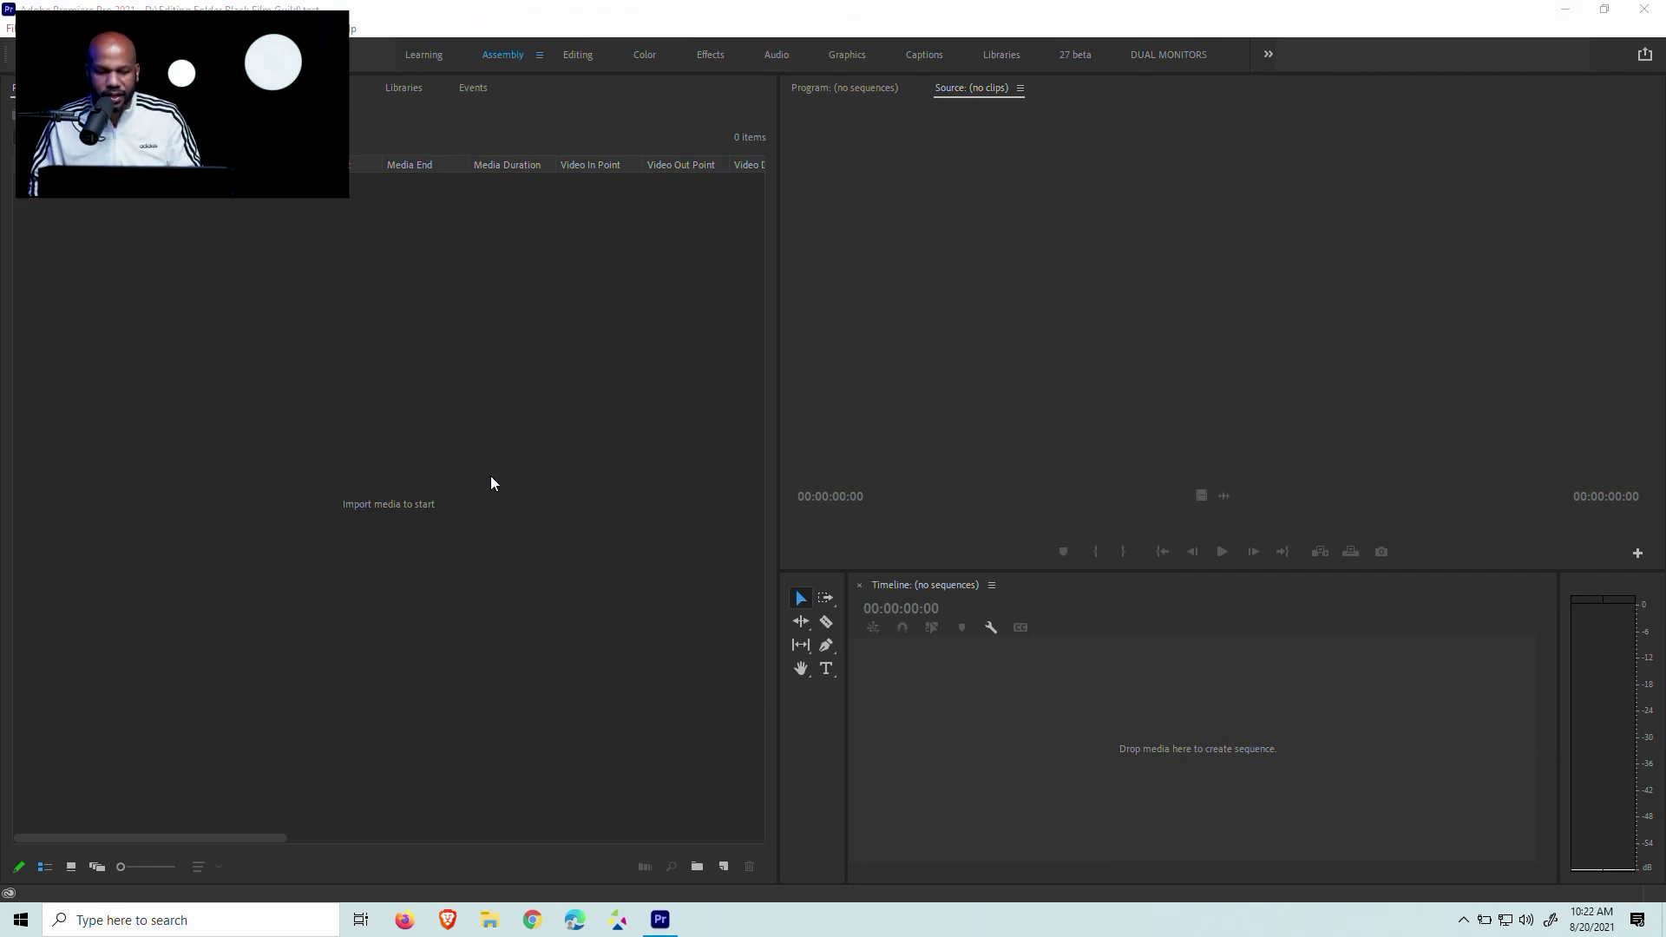
Import five photos, including BFG-with-camera.jpg, CAN_1194.jpg and image1side1.jpg, into the Project panel.
double_click(374, 449)
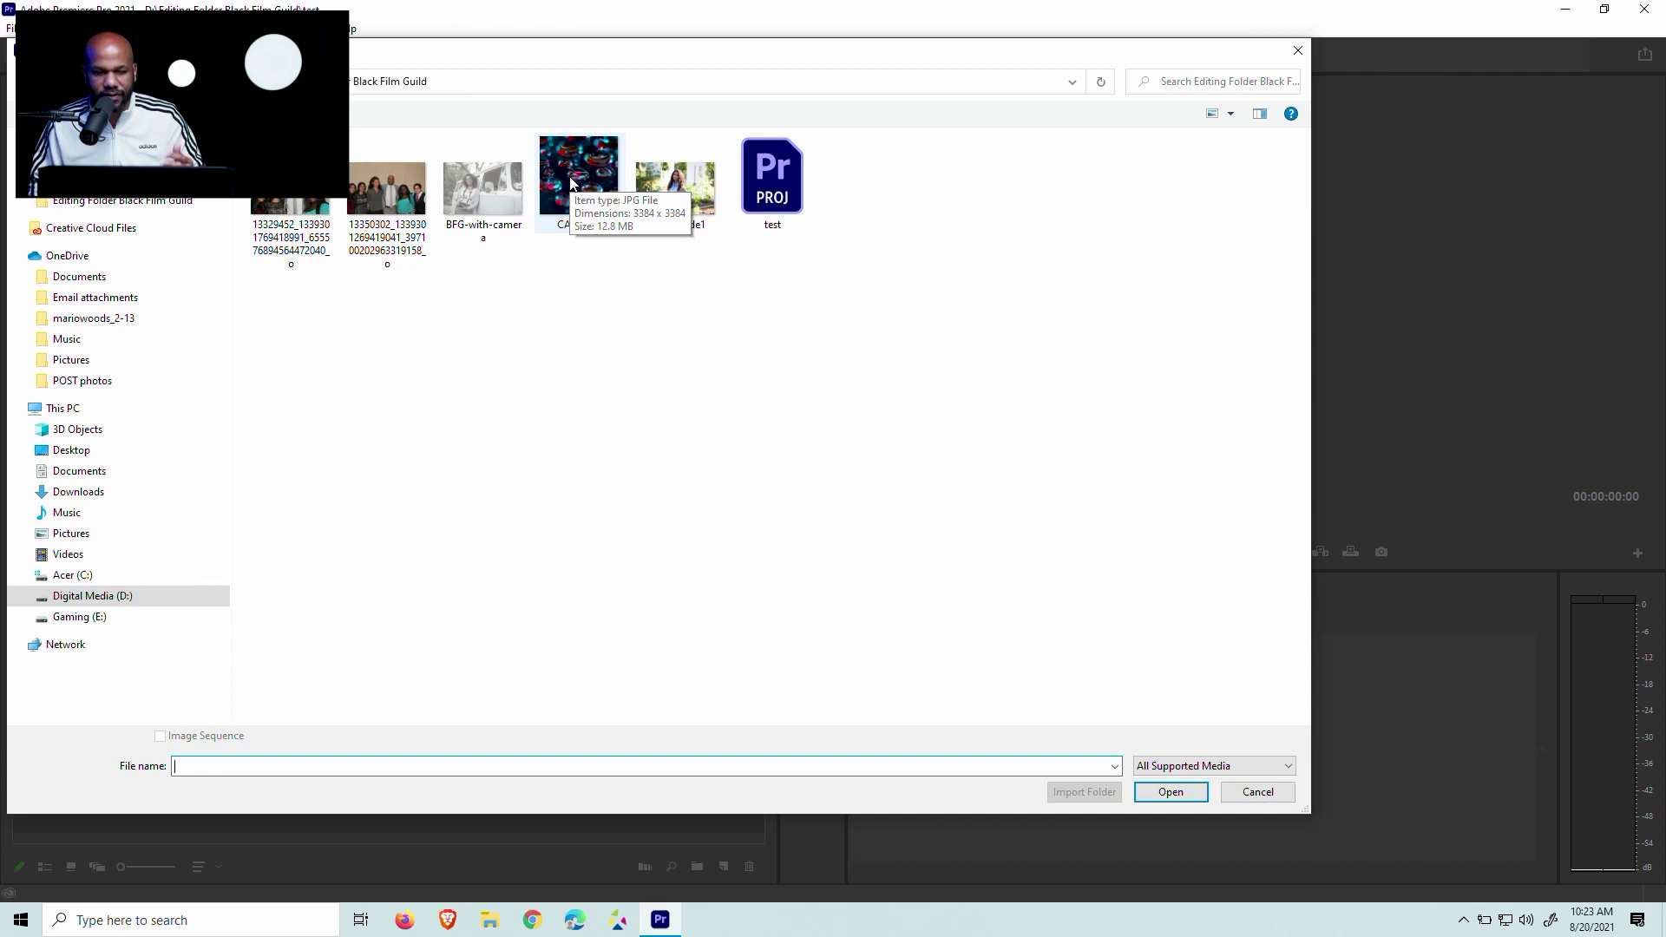
left_click_drag(652, 277, 329, 205)
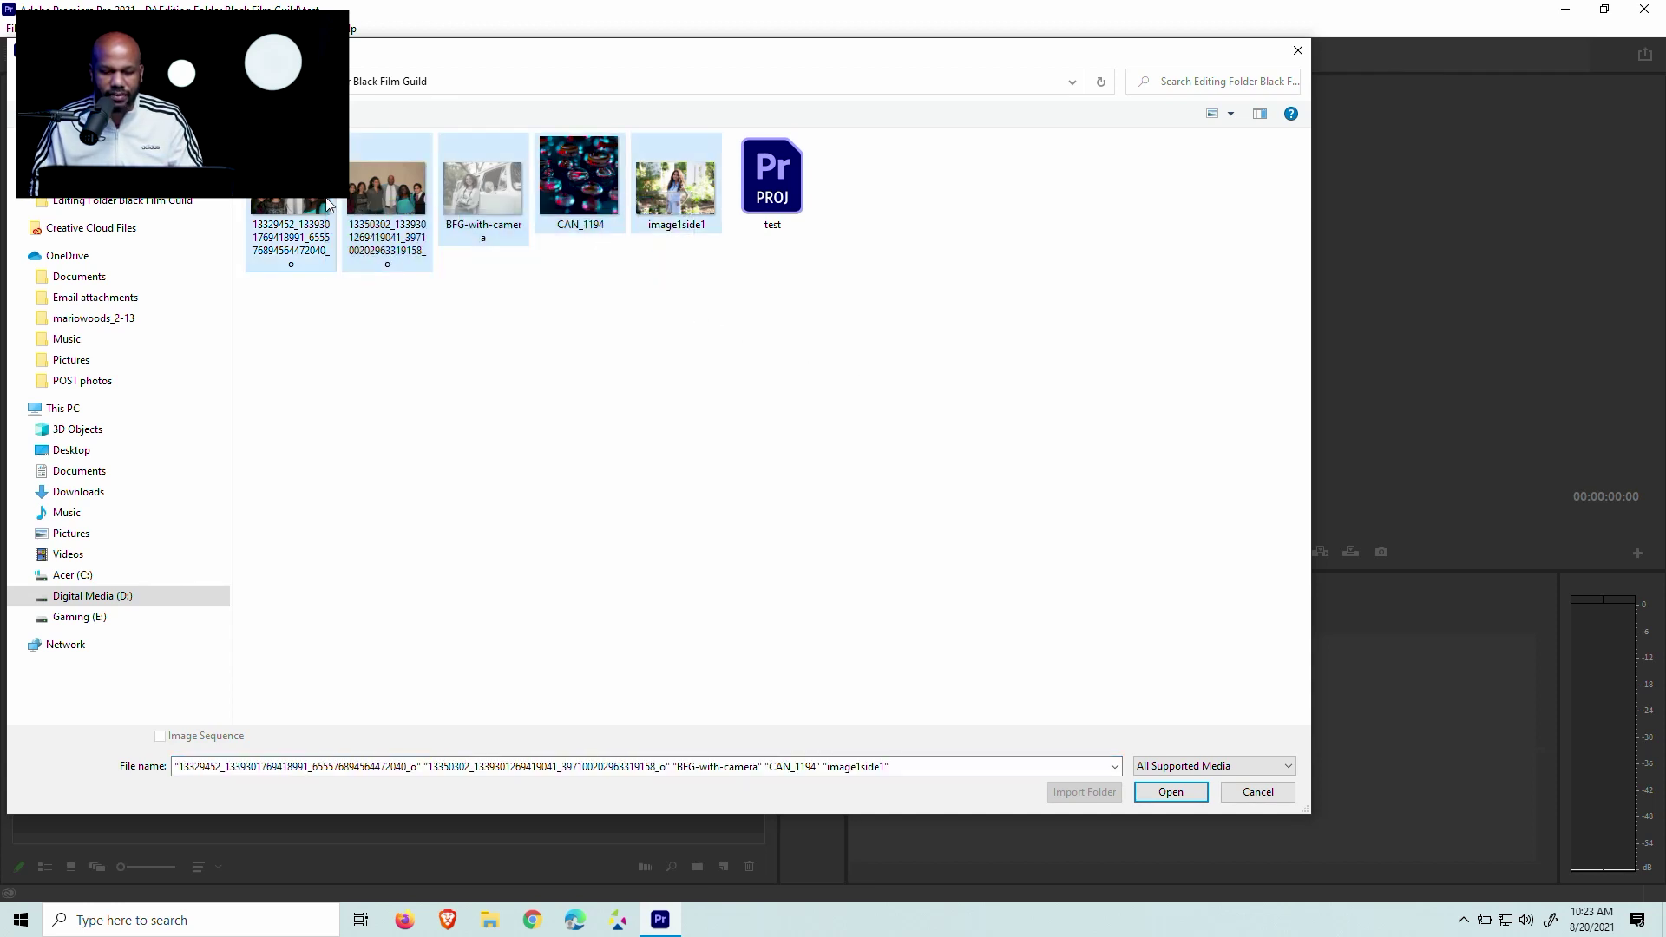
left_click(1199, 791)
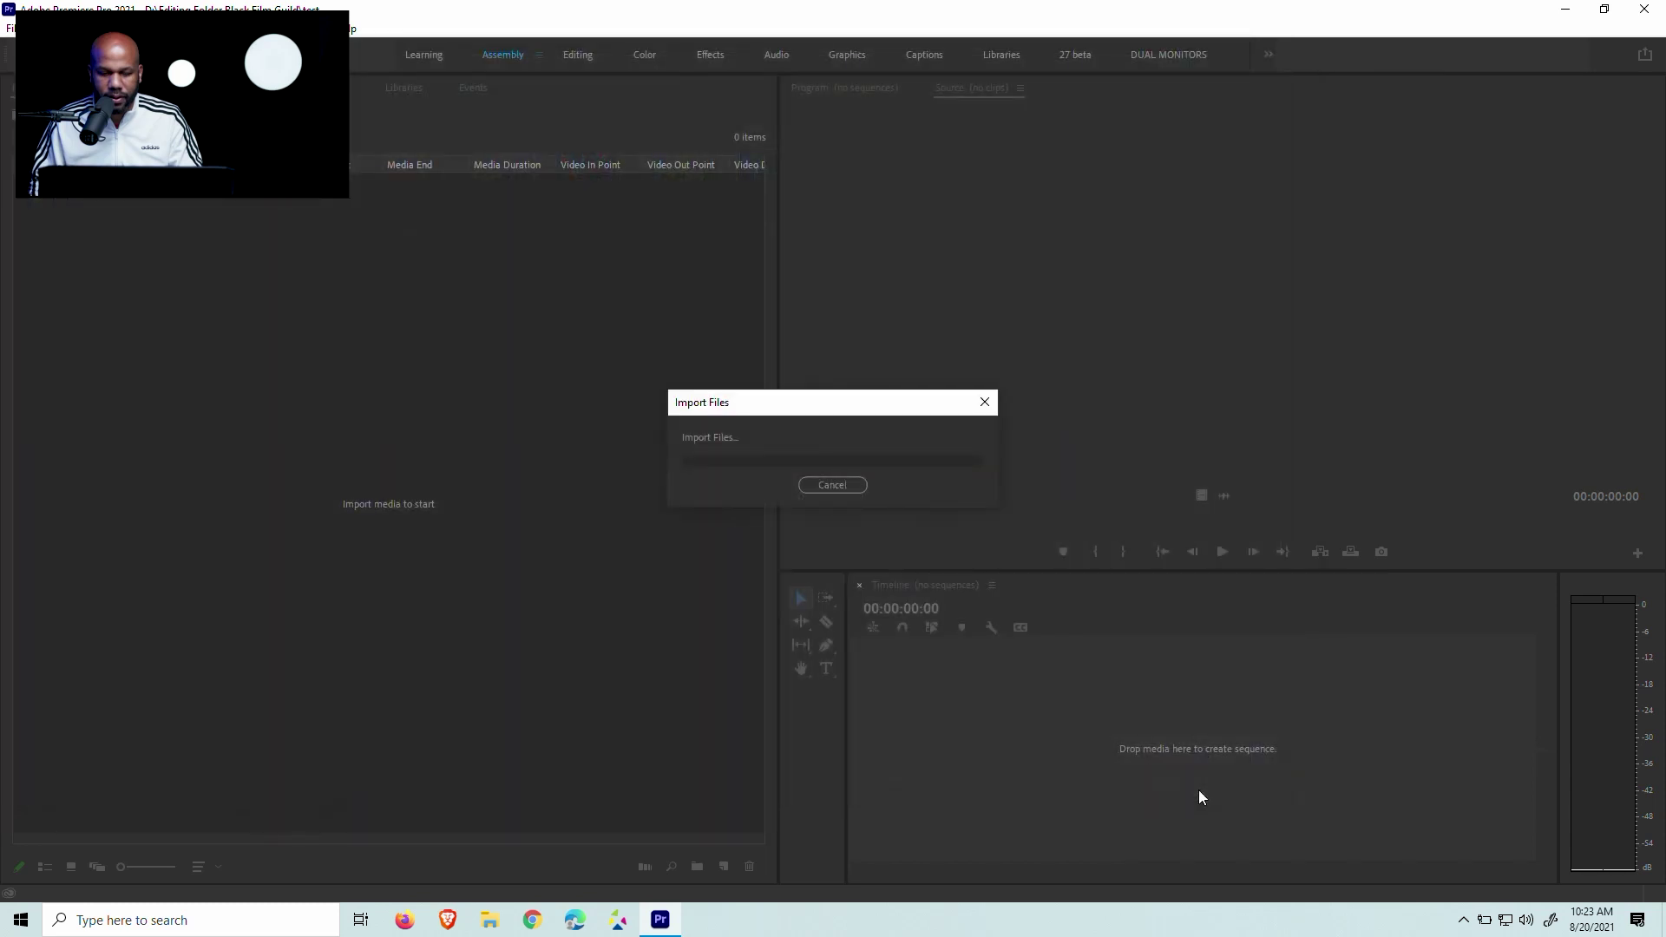
left_click(358, 300)
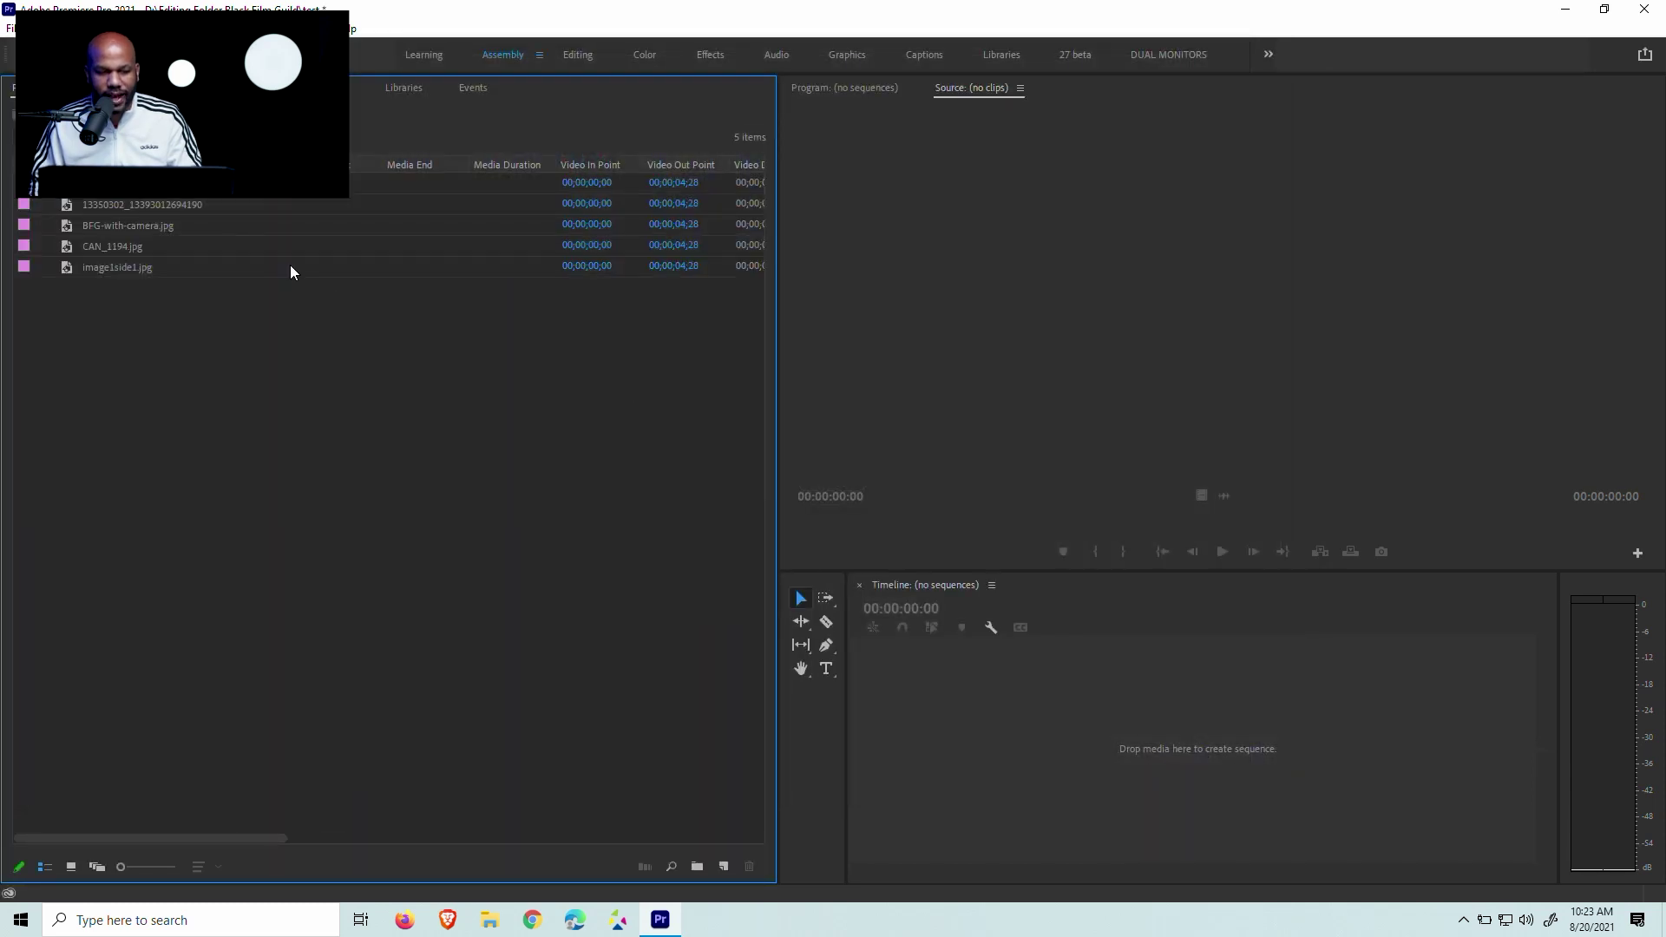